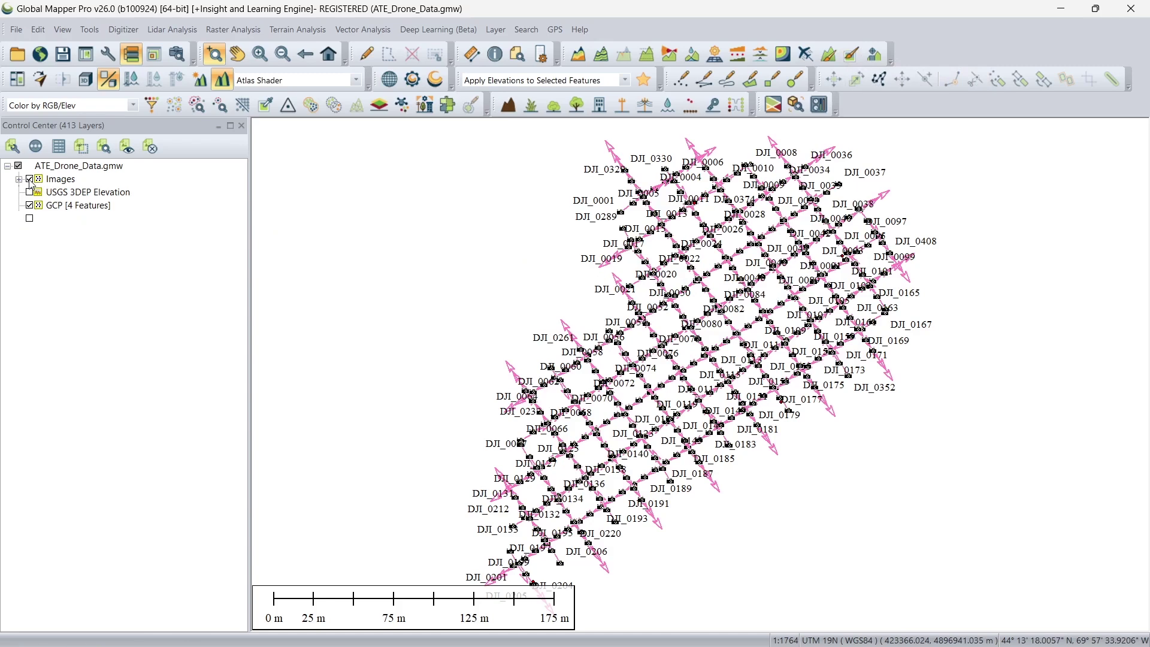
- Select the Images layer of 408 drone photos and launch Pixels to Points on them
click(29, 179)
click(30, 179)
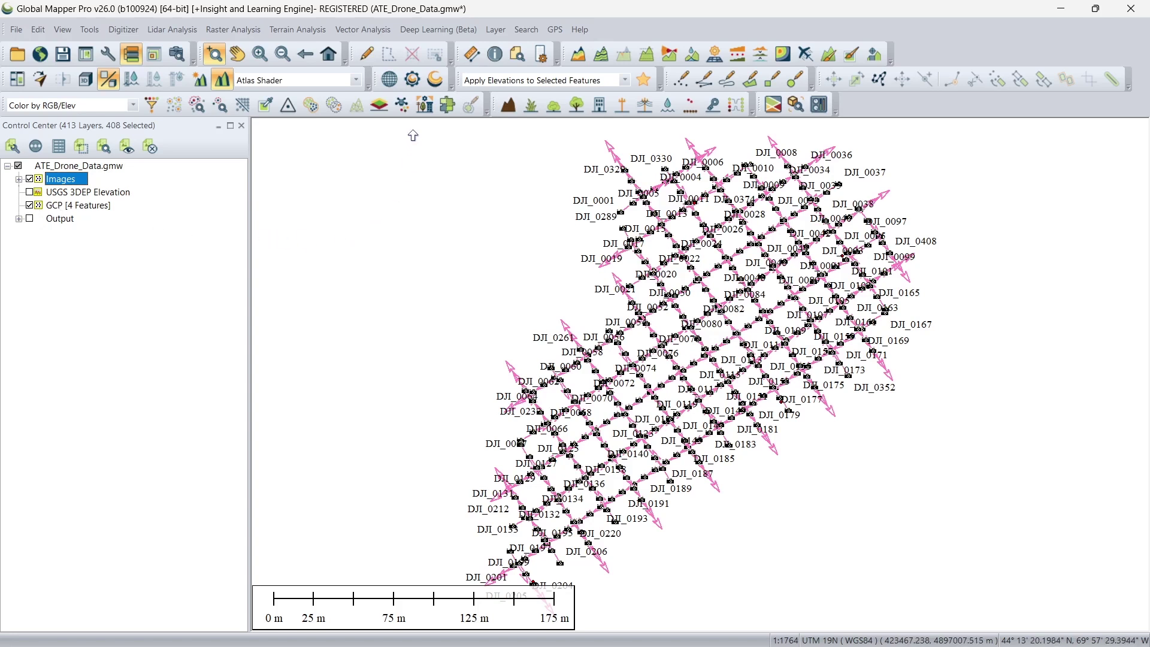
click(406, 112)
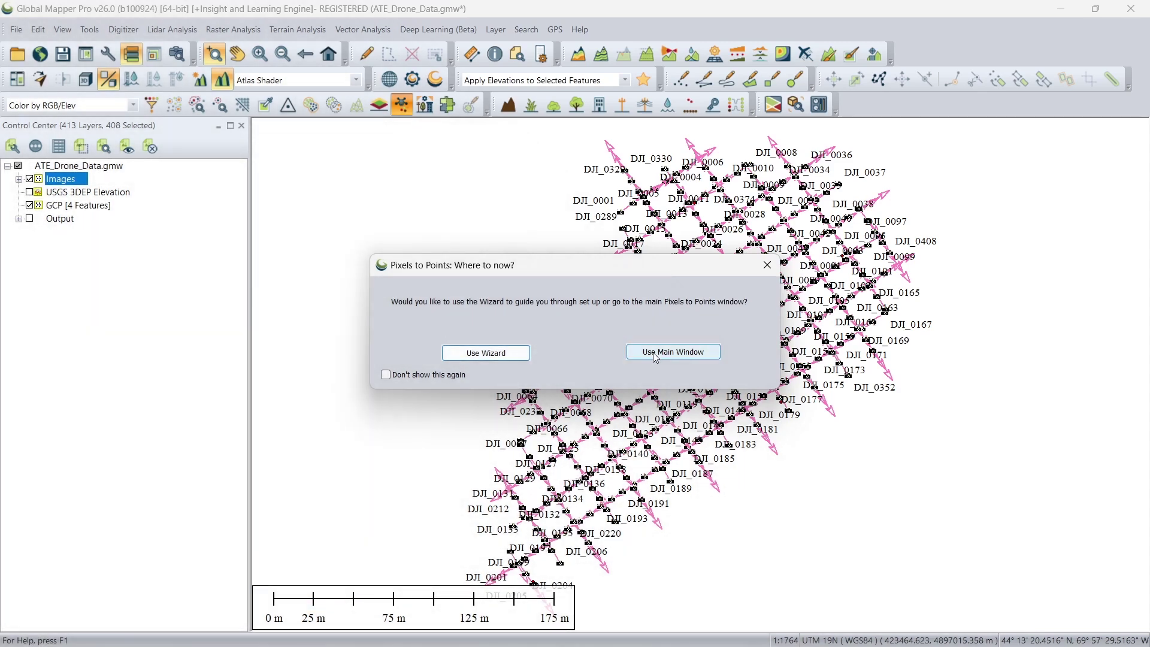
- Use the Pixels to Points main window, fit it on screen, and add the loaded drone pictures
click(656, 355)
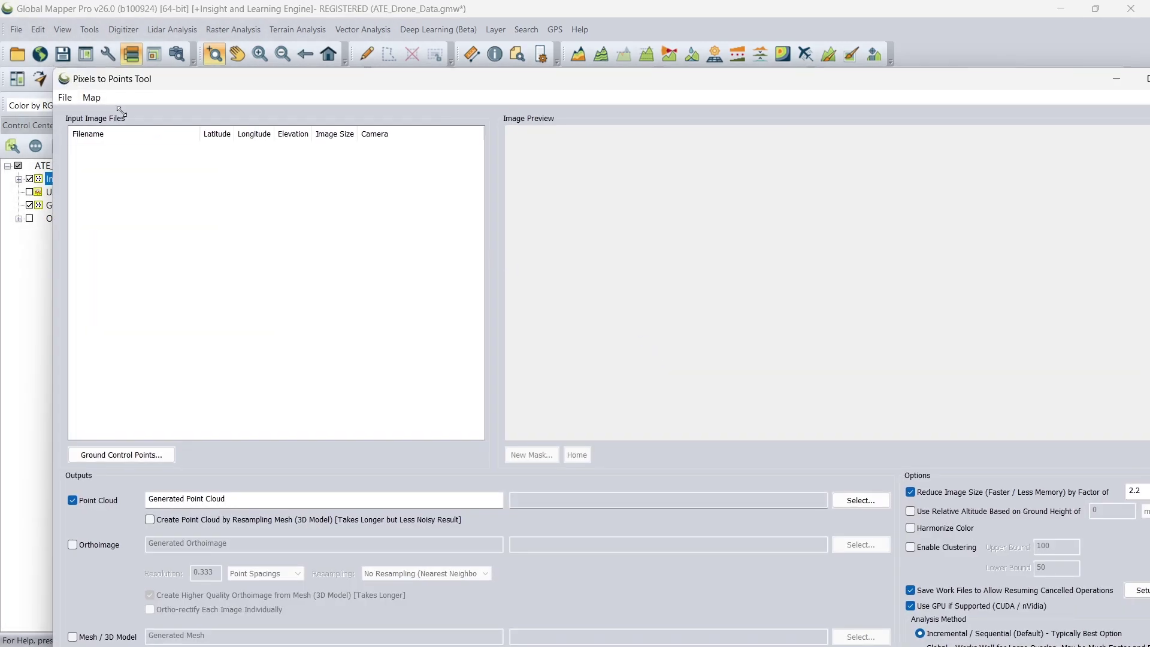
drag(54, 67, 342, 151)
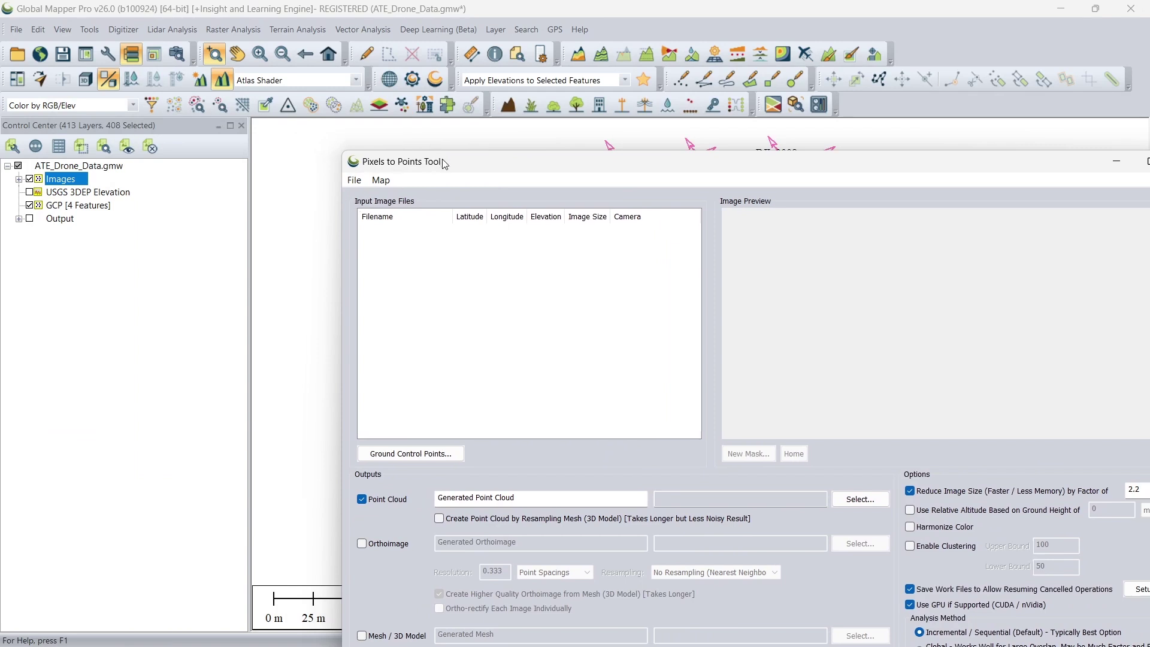
drag(444, 164, 238, 55)
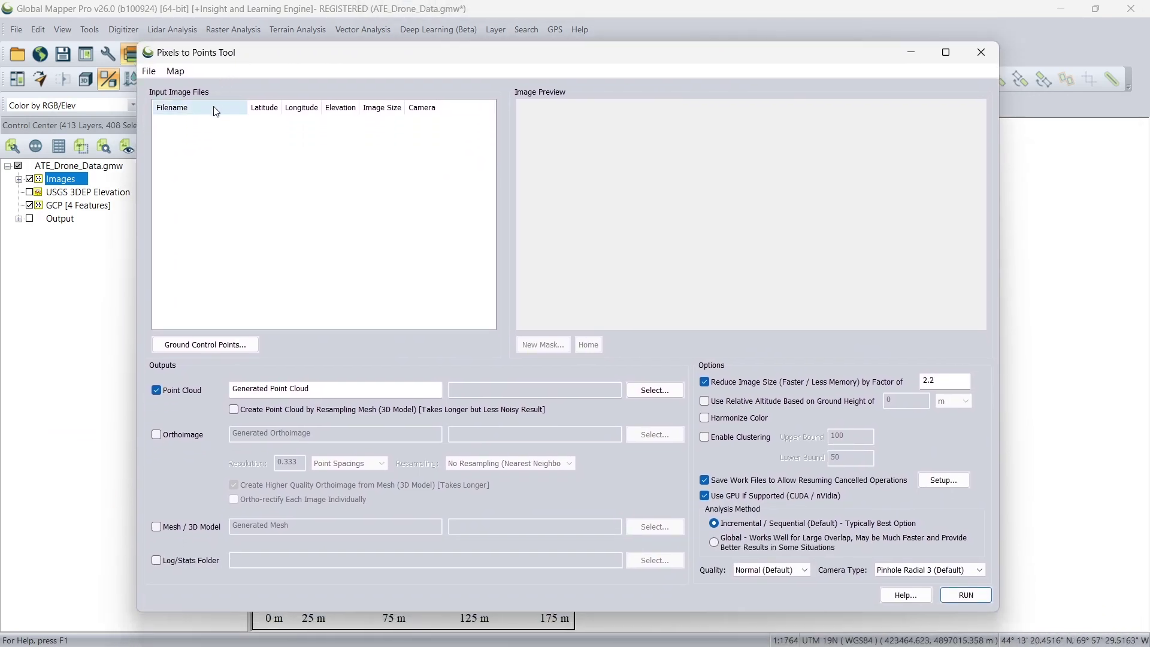
click(150, 74)
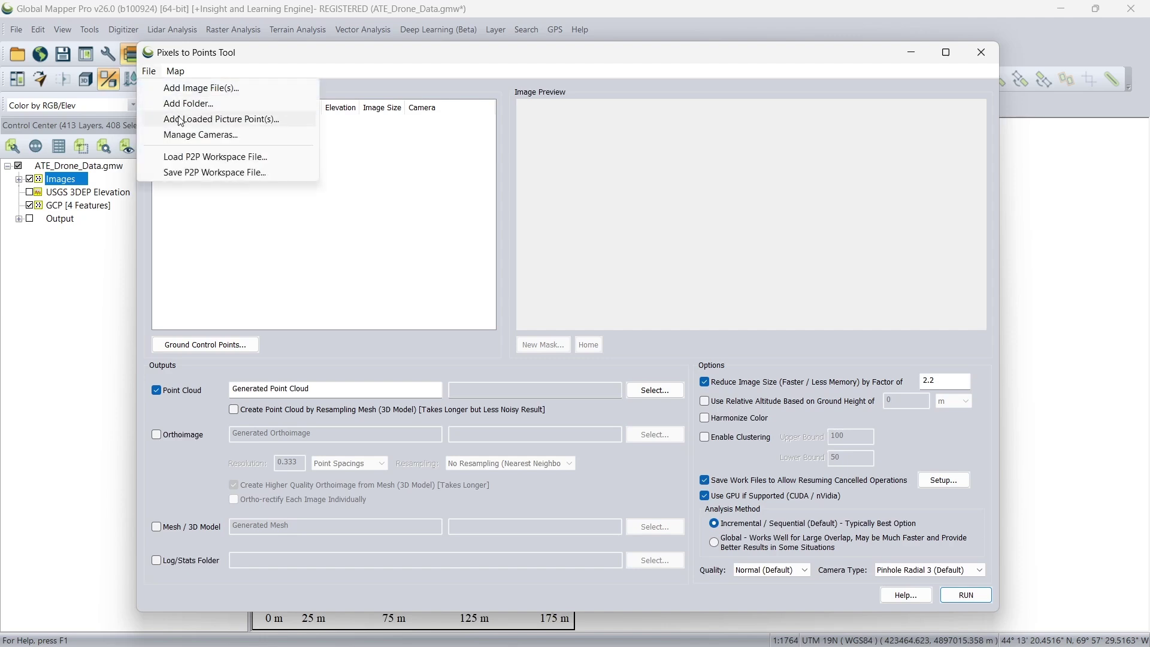
click(226, 122)
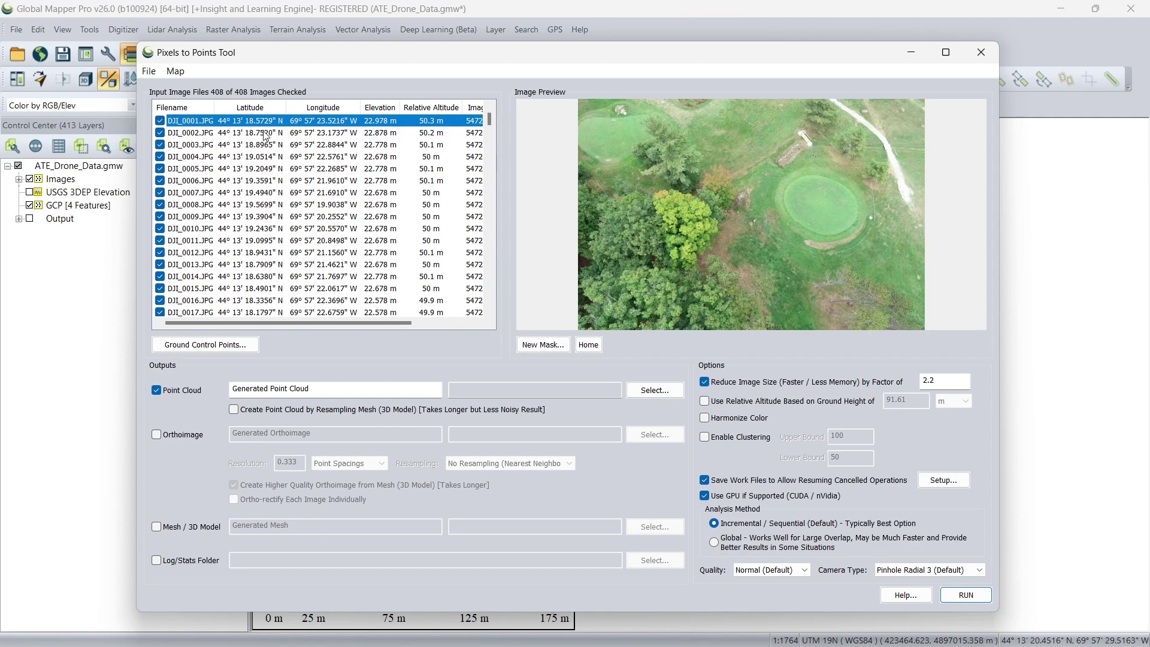
- Preview drone images DJI_0001.JPG through DJI_0003.JPG in the Image Preview
click(264, 134)
click(268, 145)
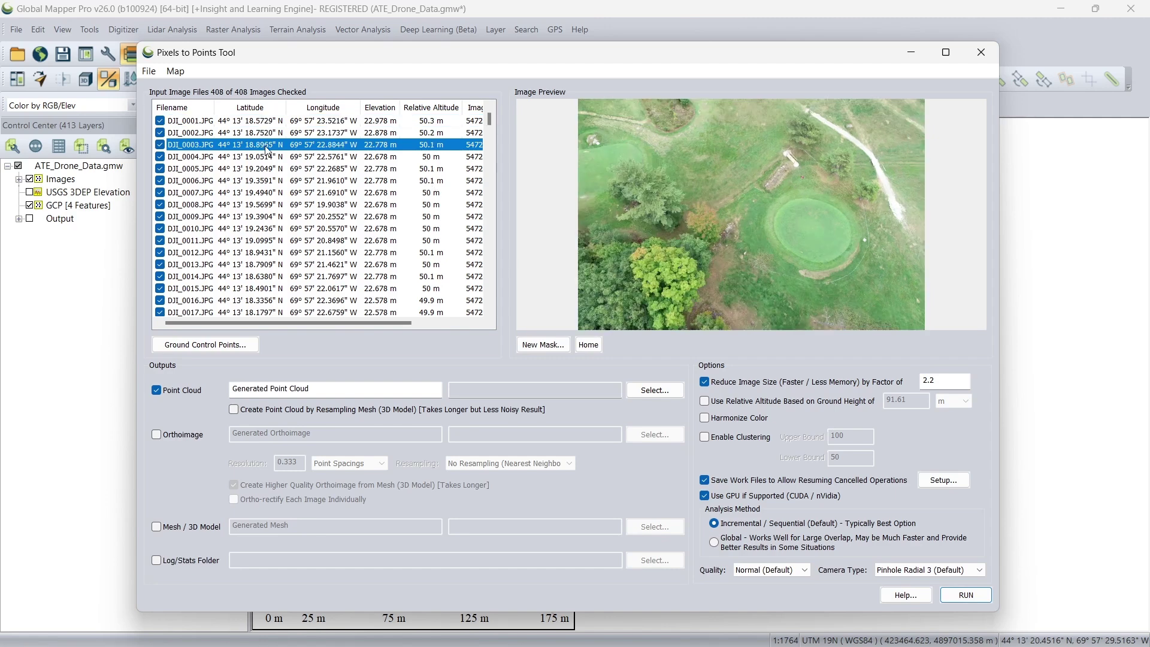
click(269, 130)
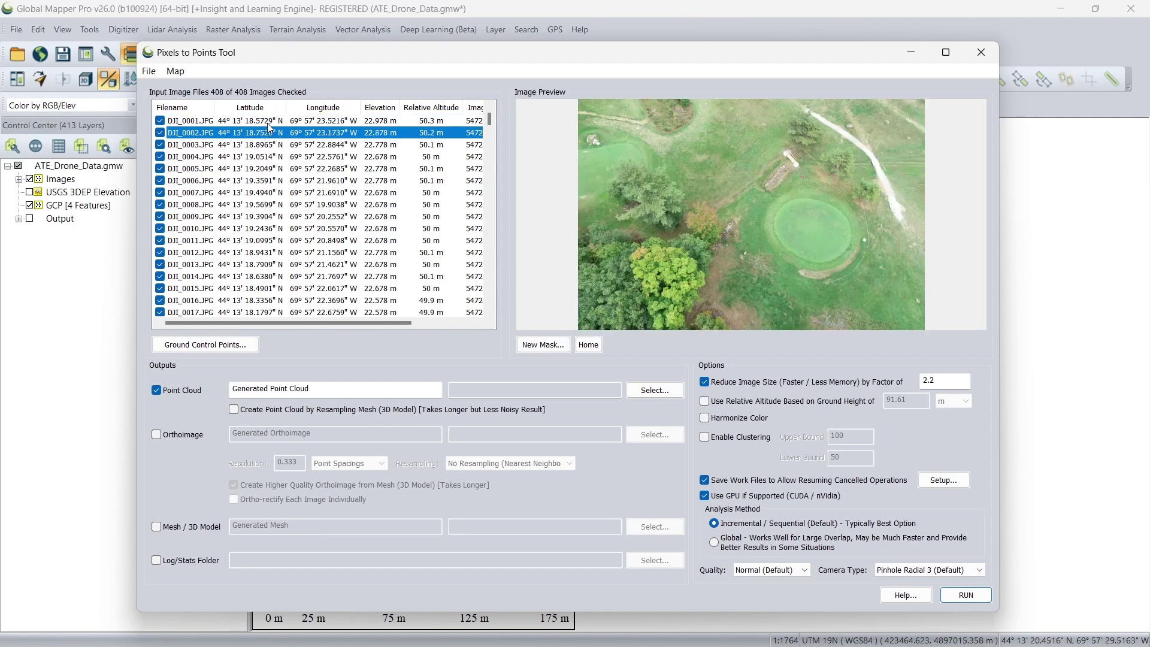
click(267, 122)
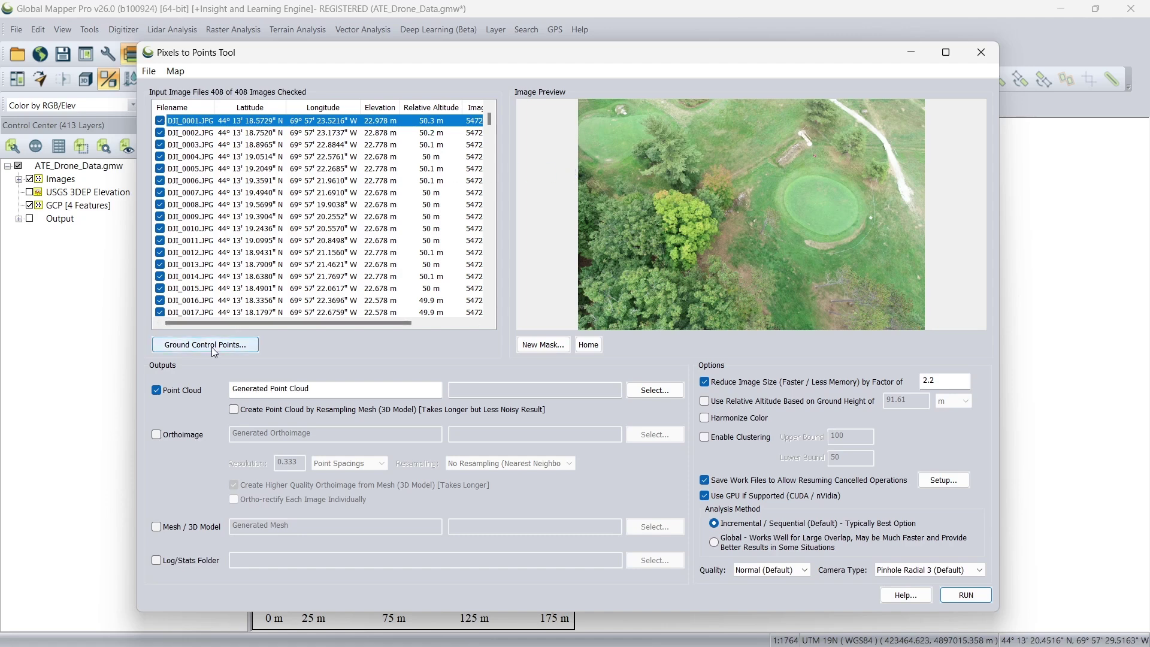
- Load the four ground control points from the GCP point layer
click(196, 349)
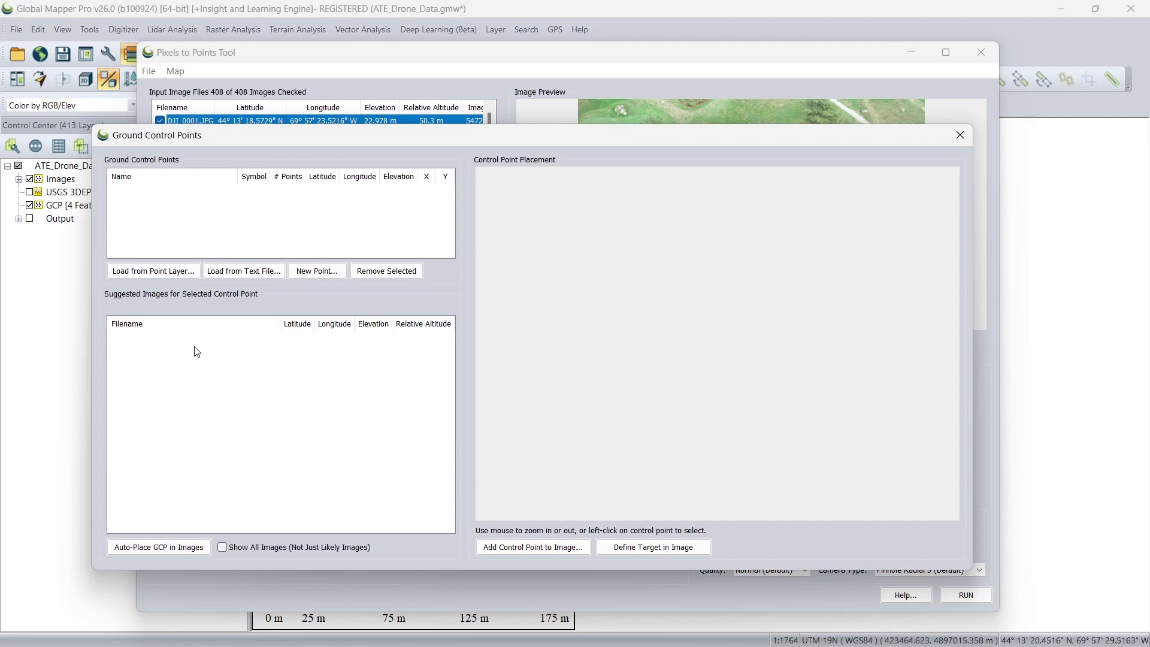
click(146, 274)
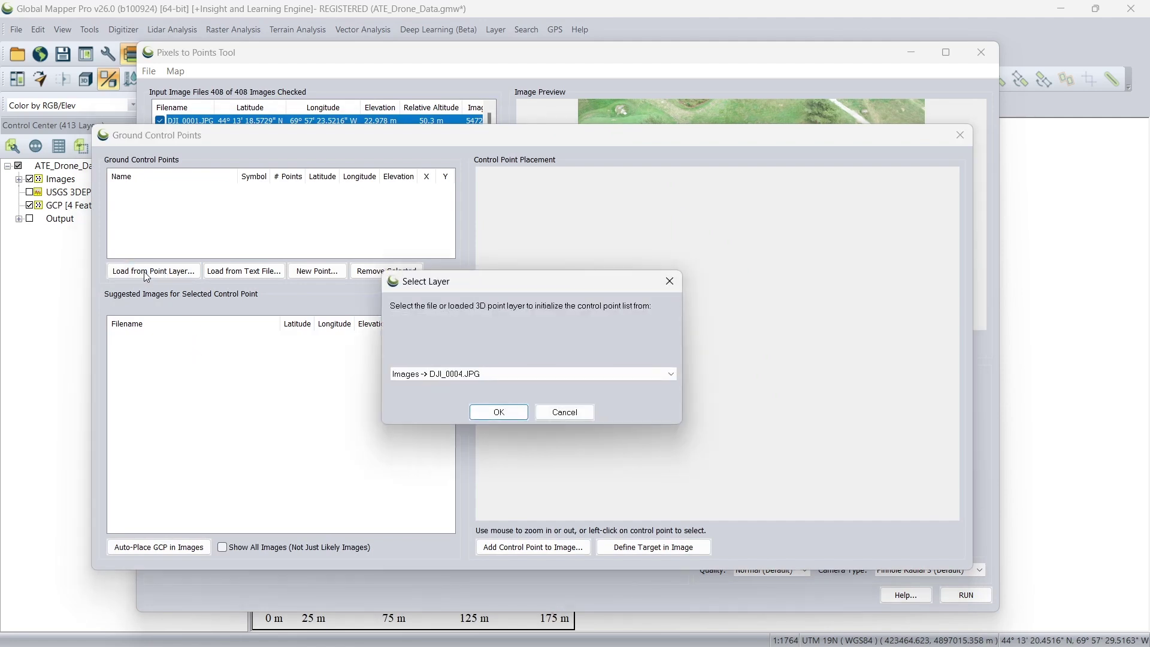
click(673, 373)
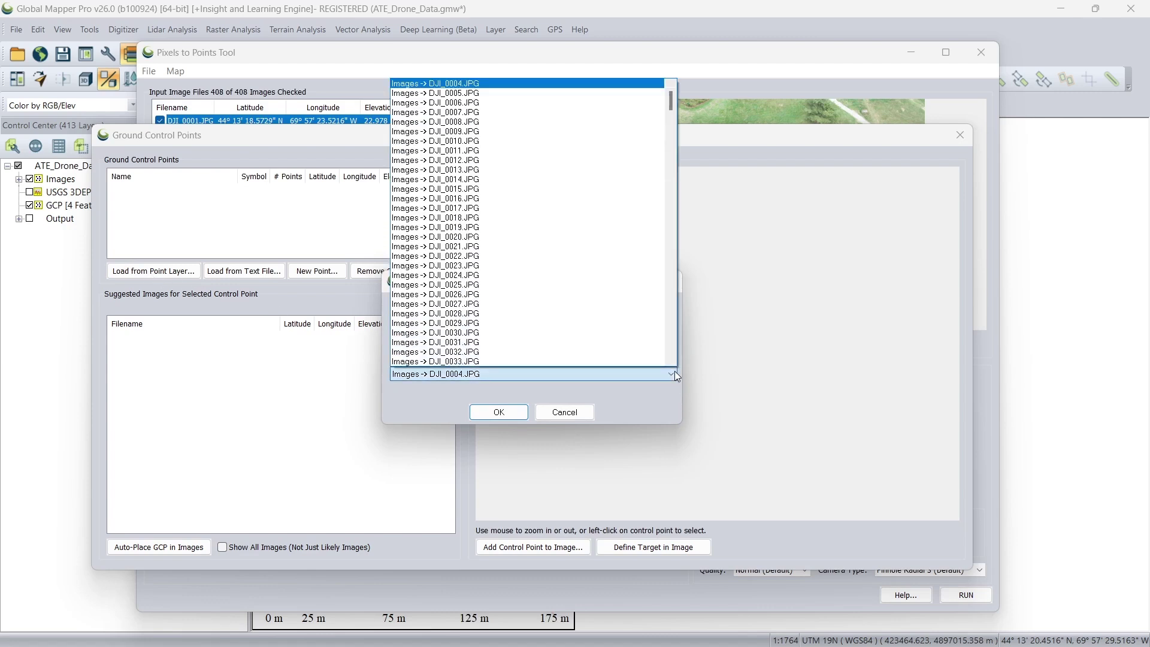
drag(670, 101, 669, 361)
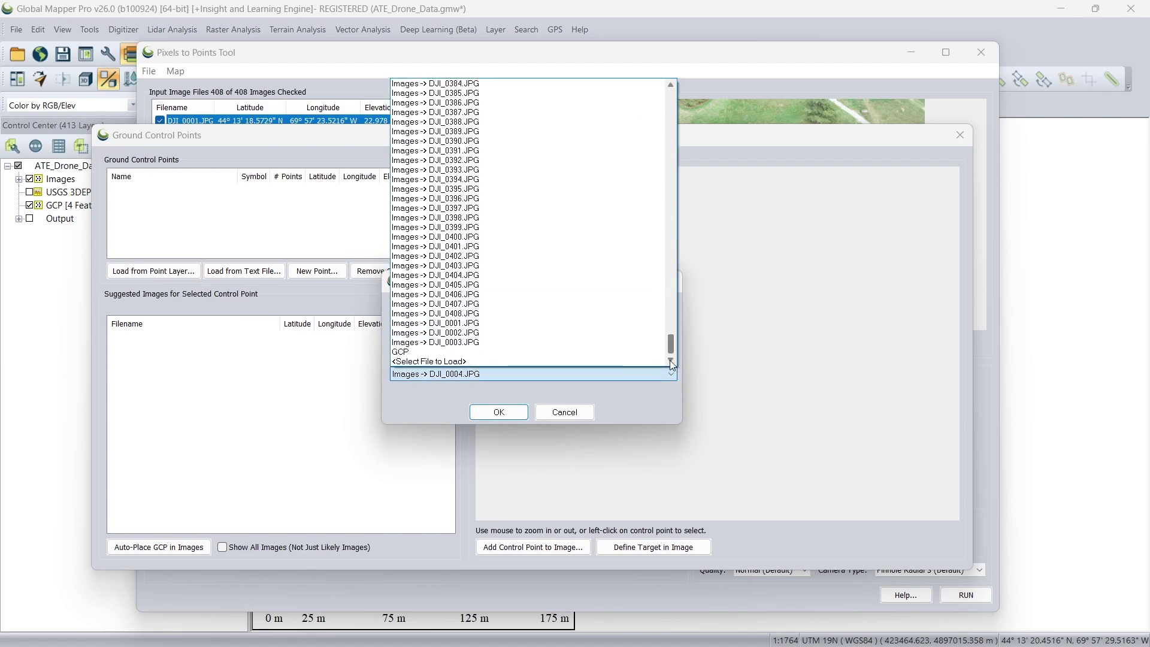
click(565, 354)
click(499, 412)
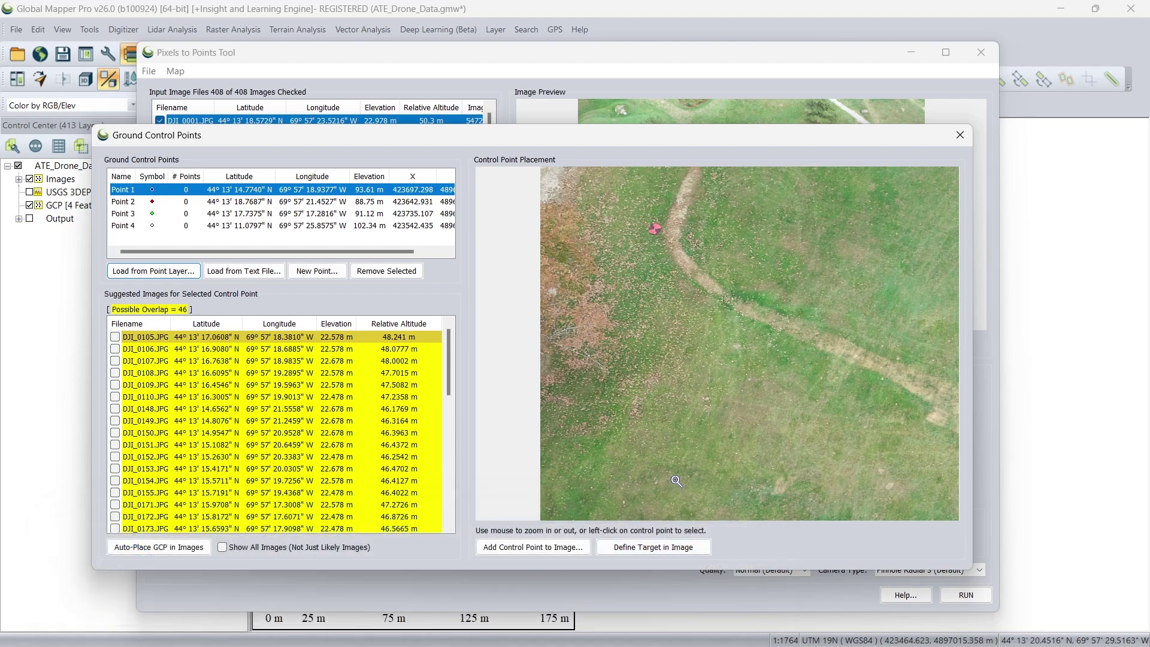
- Box Point 1's red target centre in image DJI_0105.JPG, declining auto-search in other images
drag(632, 211, 682, 253)
scroll(759, 359, down, 2)
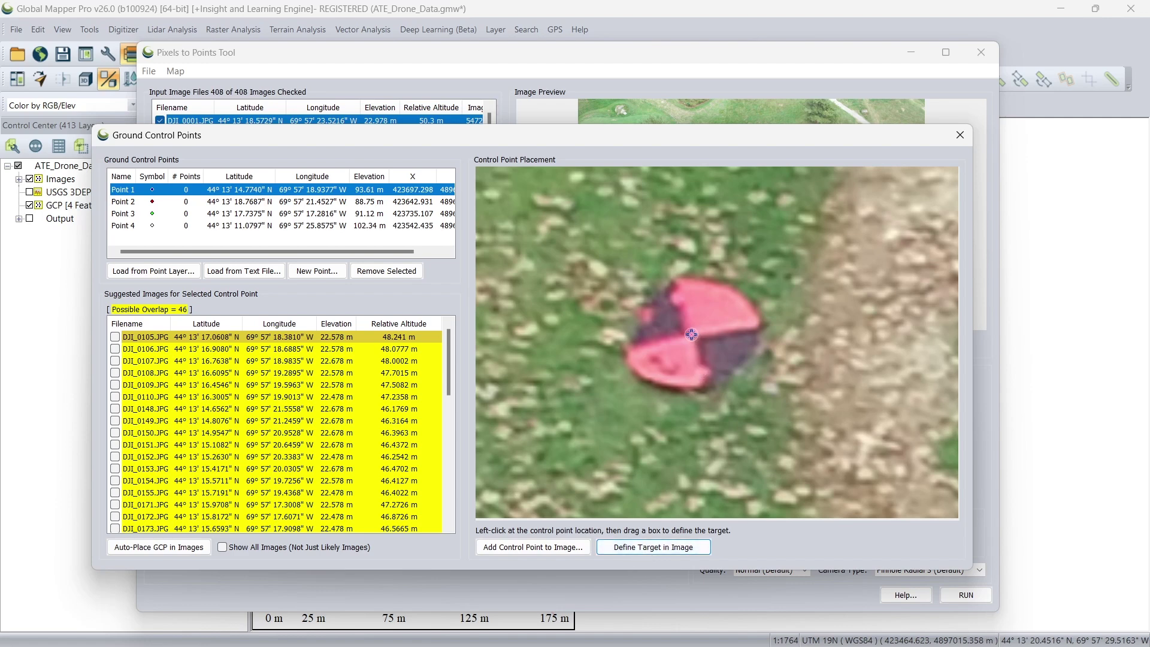
drag(689, 334, 754, 387)
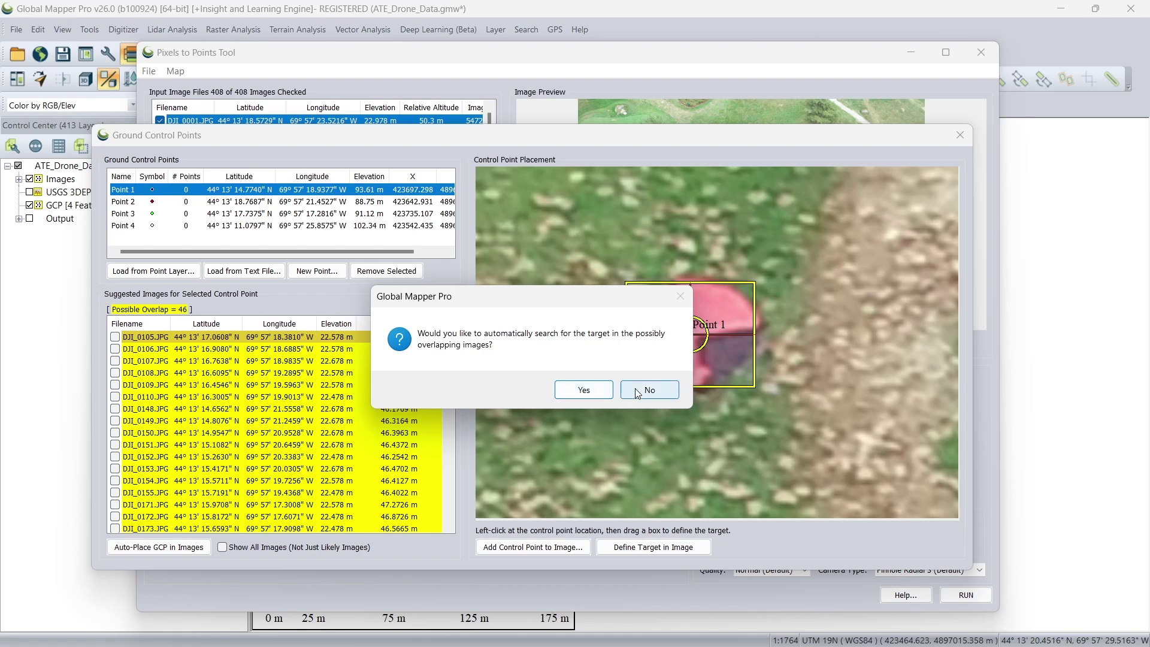
click(650, 389)
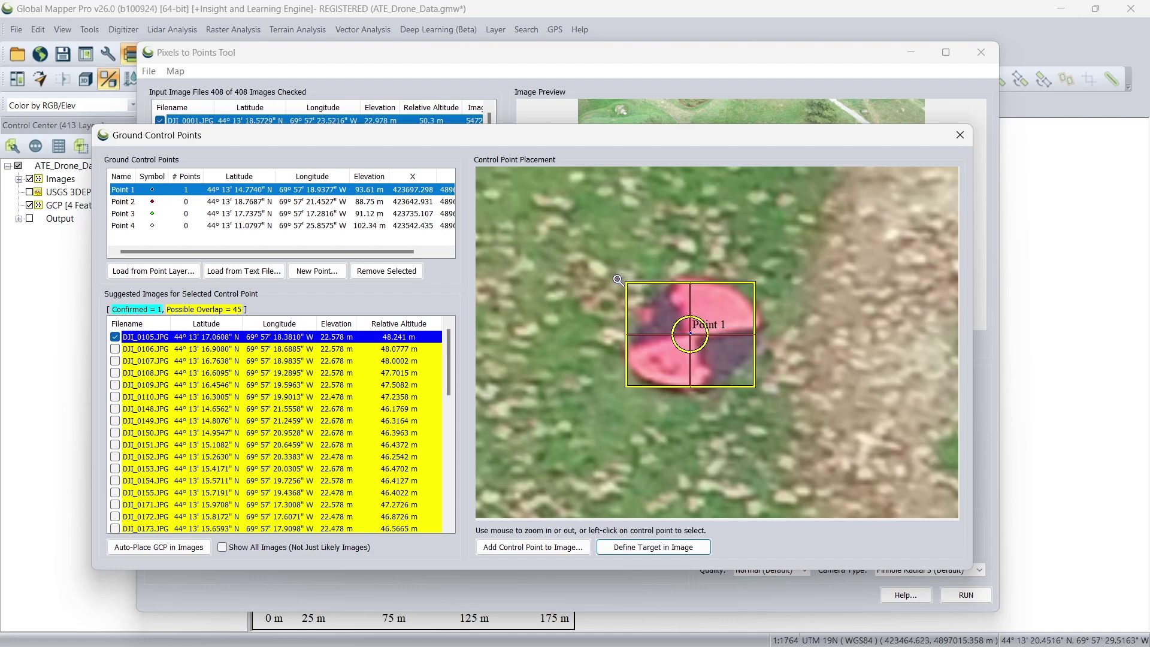
- Load the GCP_tagged.gmp2p workspace without saving the current one, then review its control points
click(963, 135)
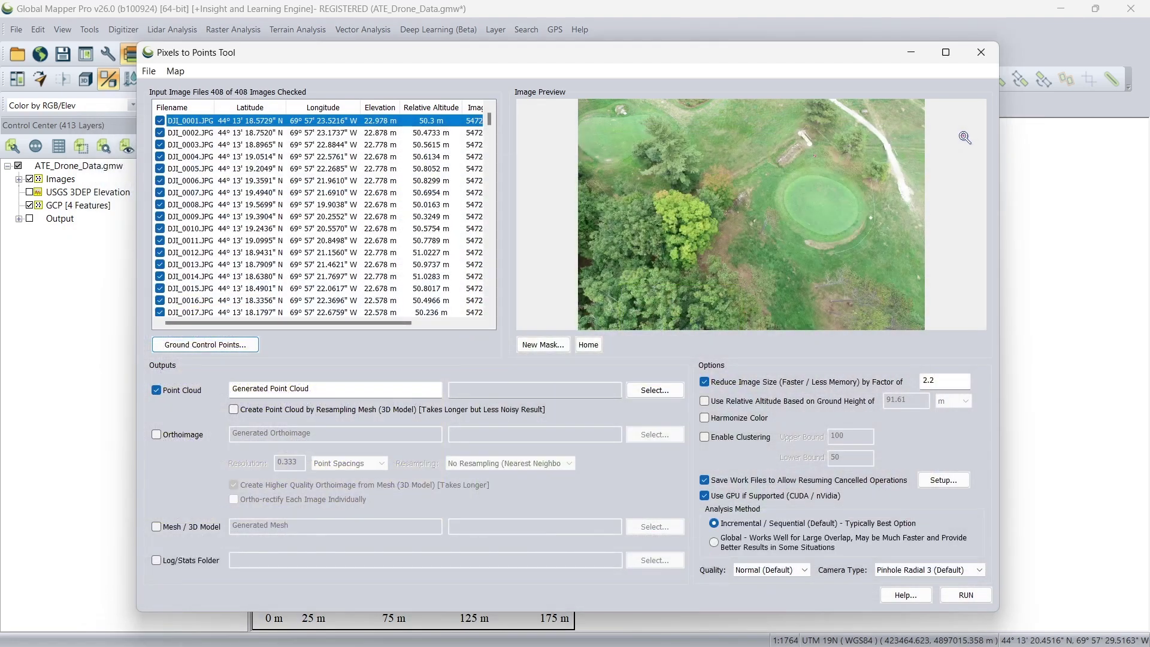
click(149, 72)
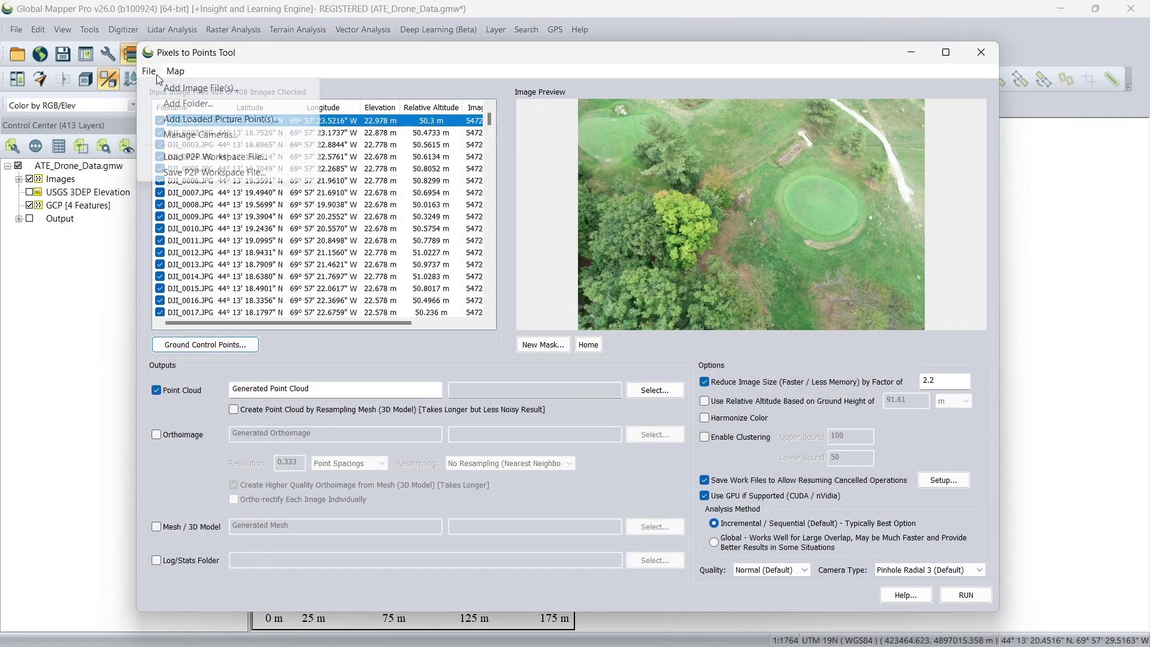
click(191, 158)
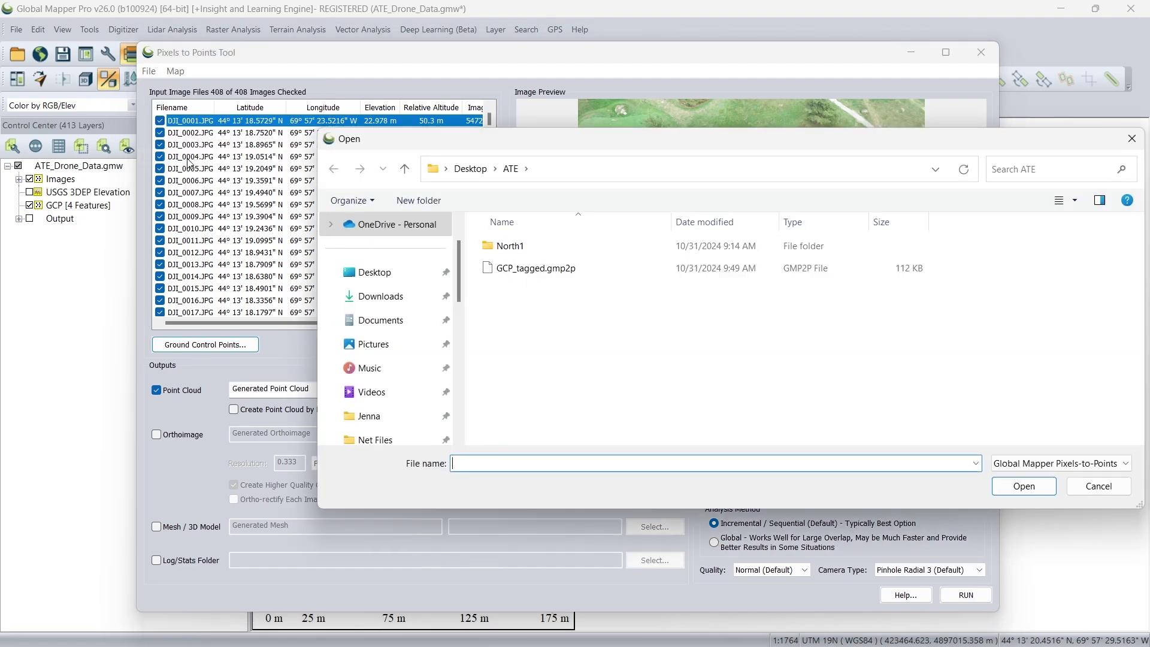
click(538, 266)
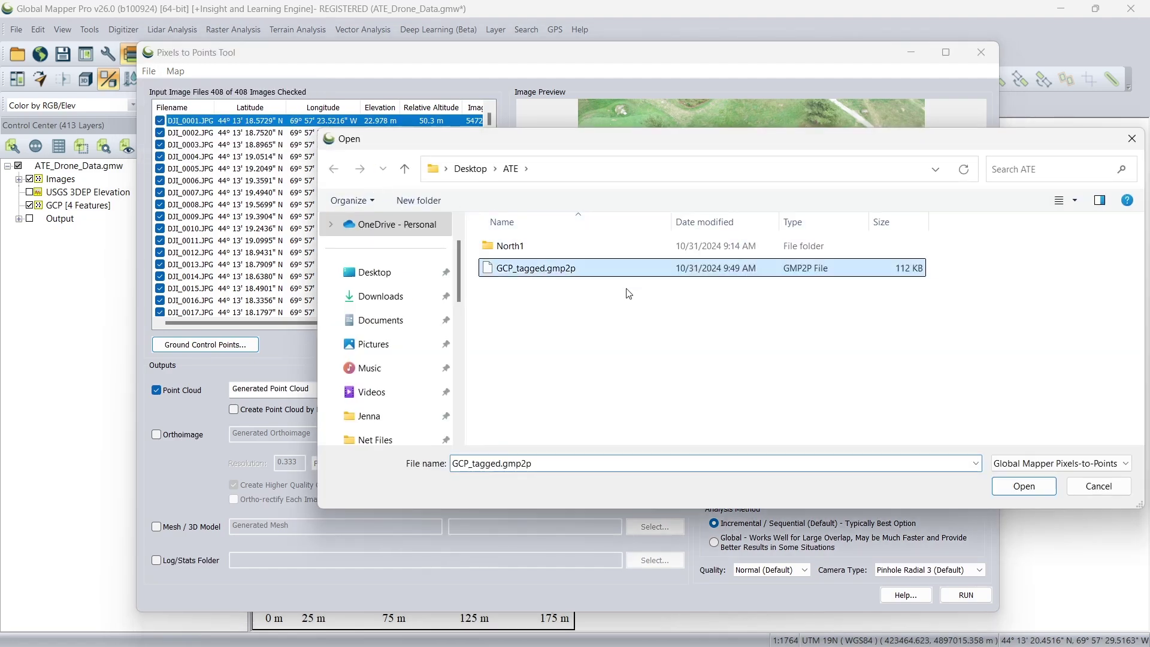
click(1021, 486)
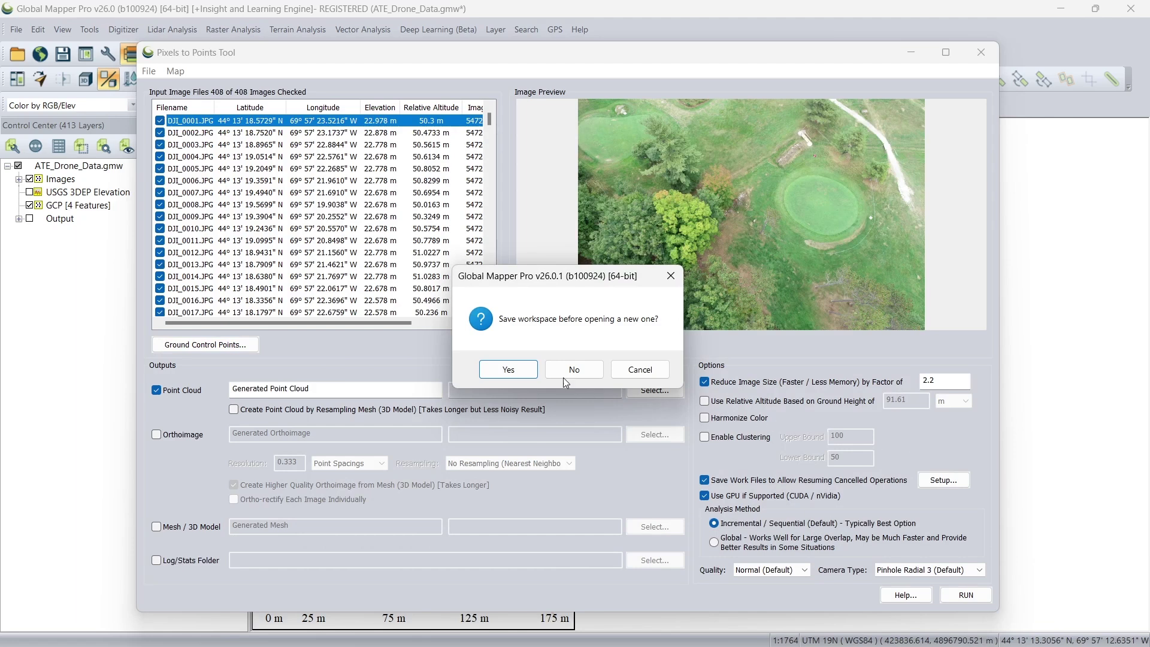
click(582, 373)
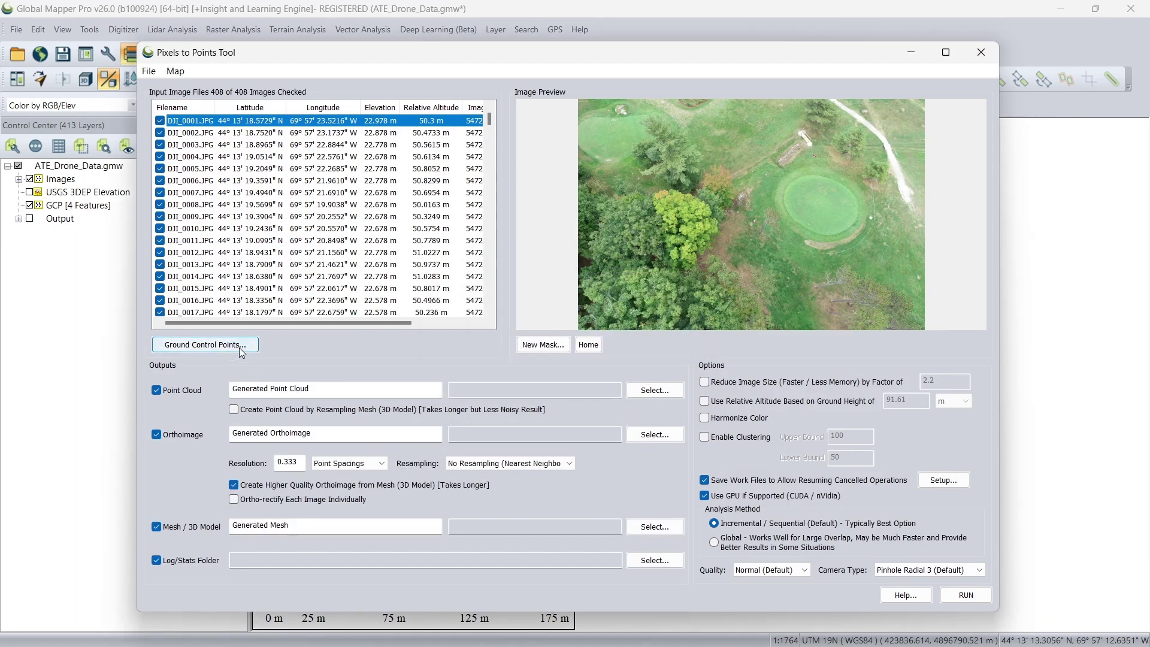
click(239, 346)
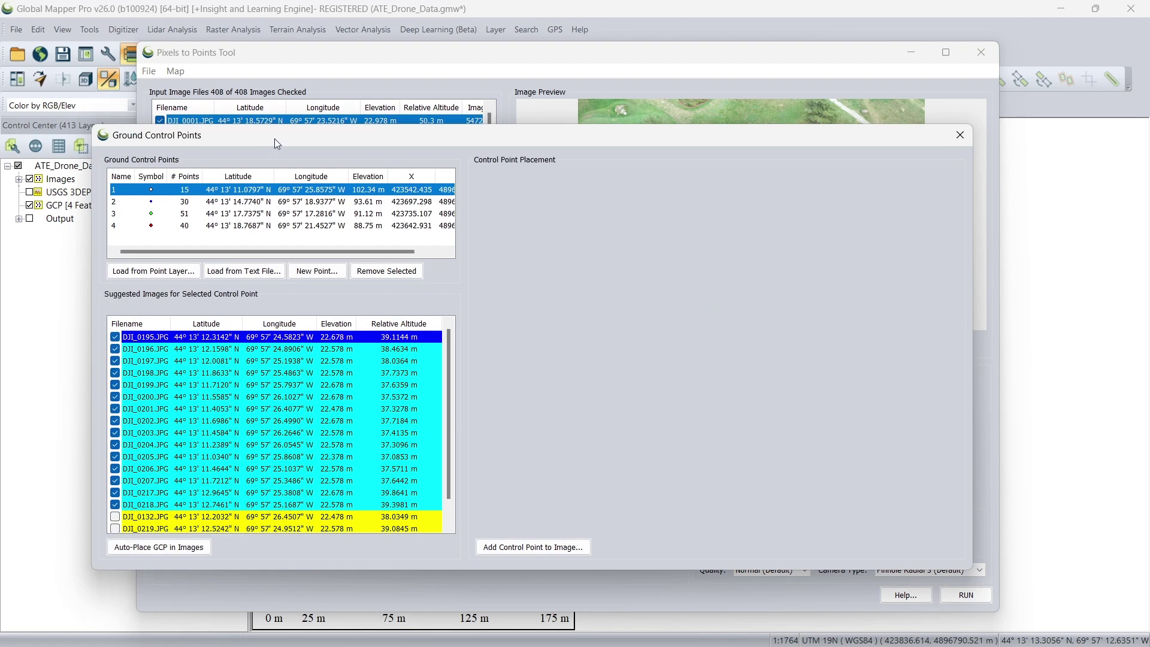
drag(274, 144, 328, 105)
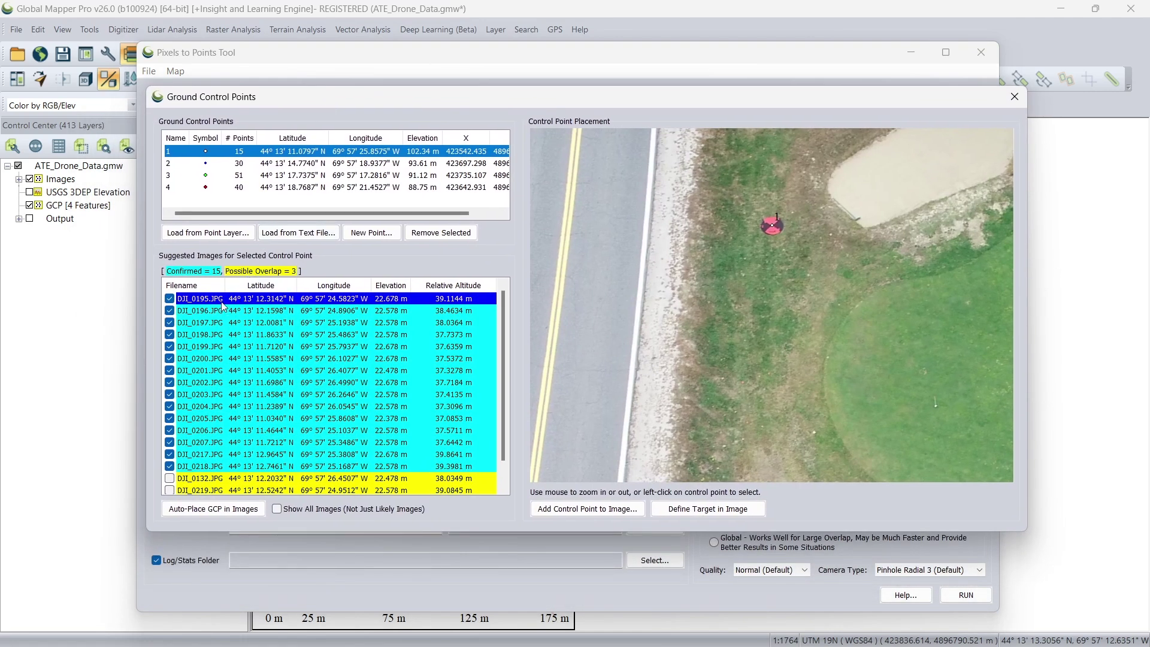
click(221, 310)
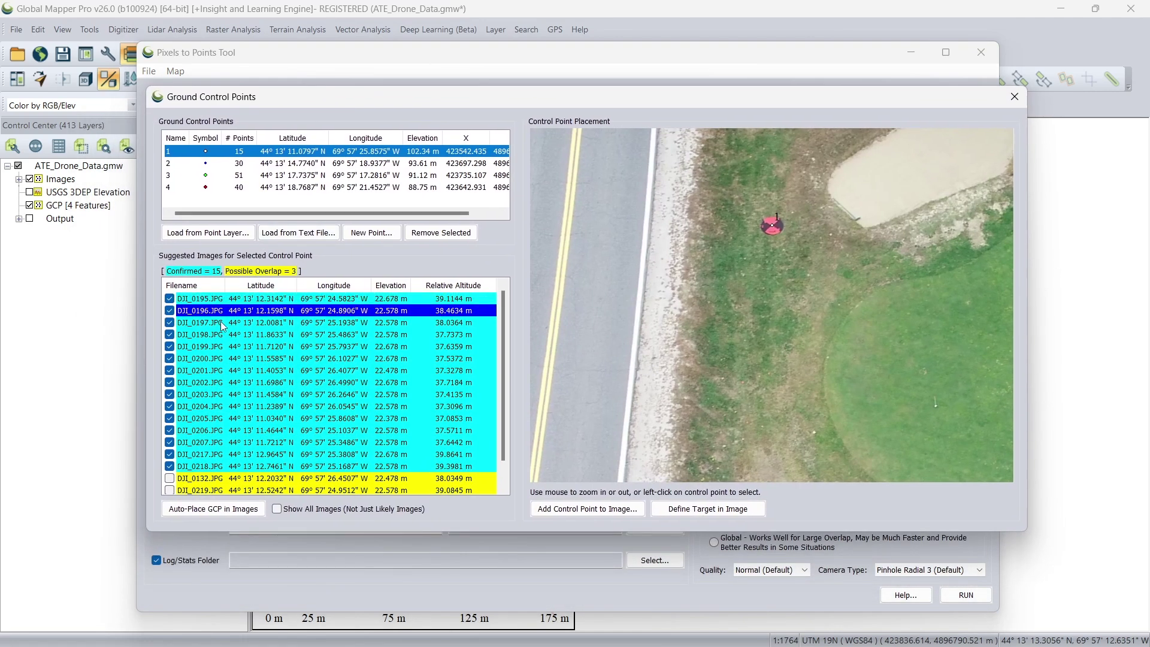
click(221, 323)
click(219, 335)
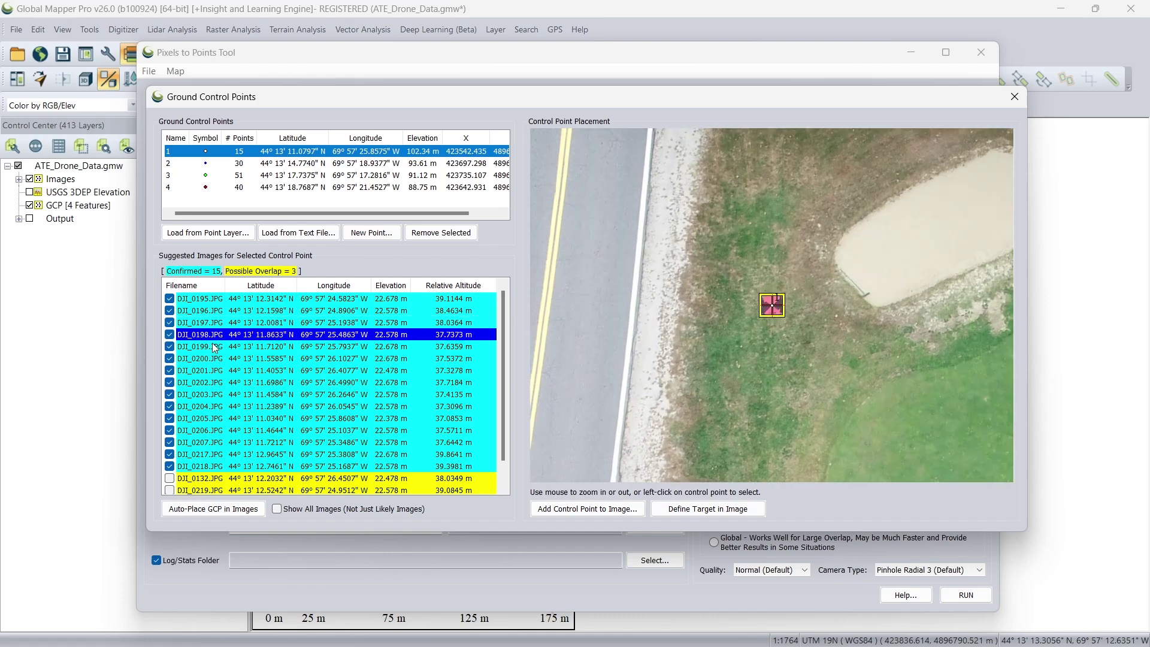
click(215, 347)
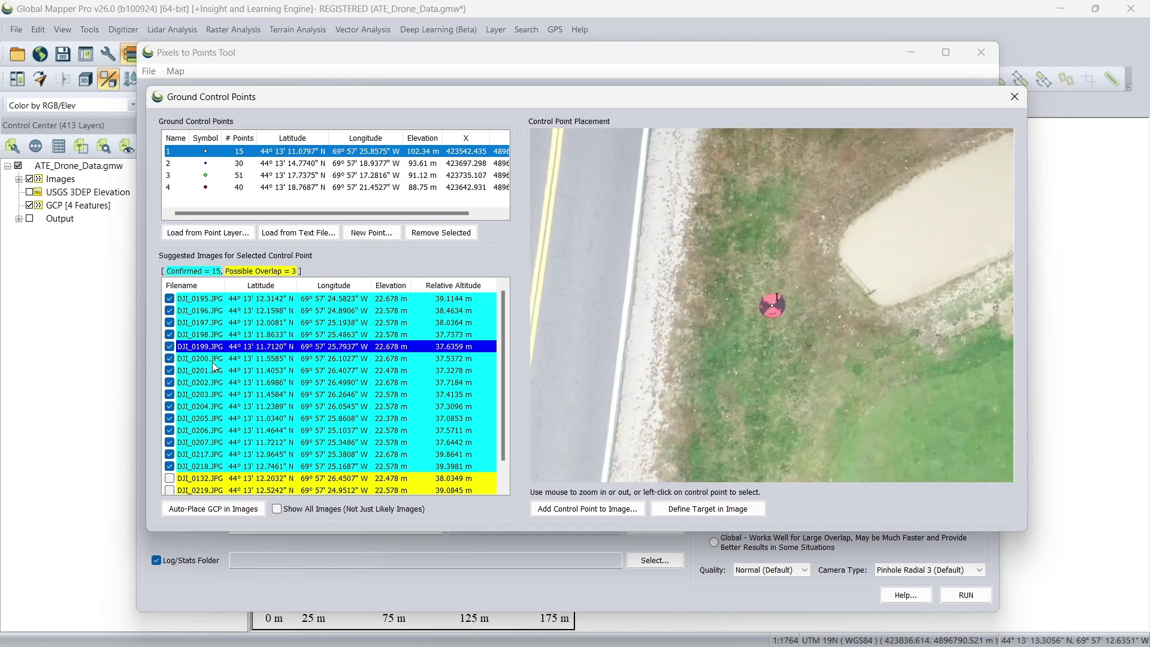
click(214, 360)
click(214, 372)
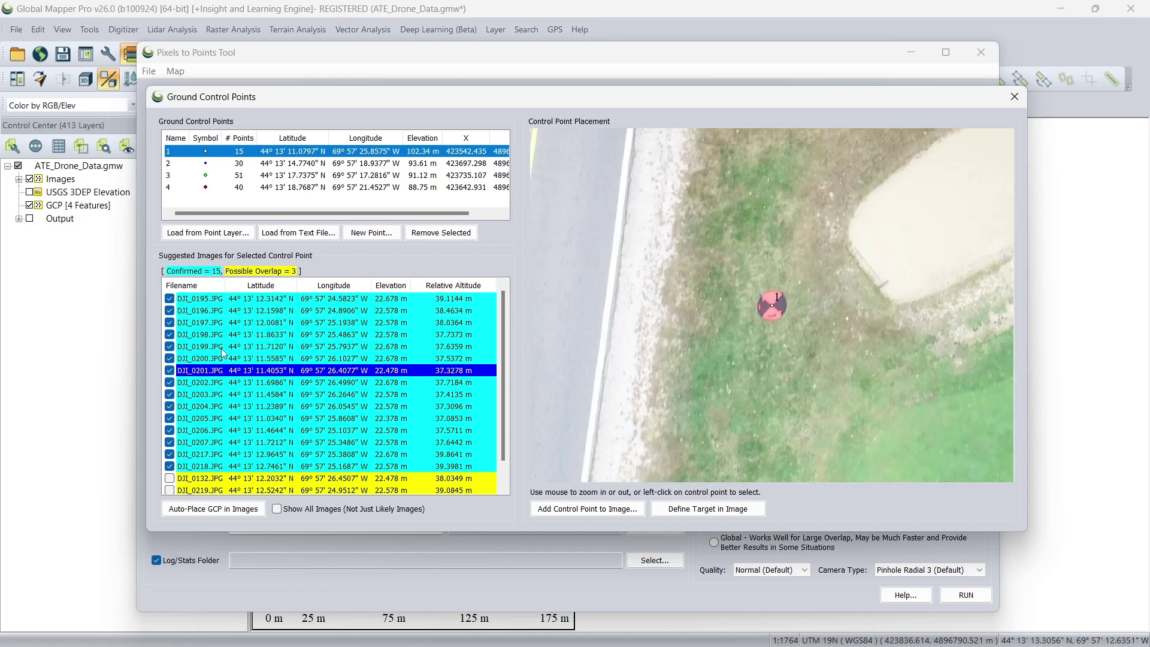
click(185, 175)
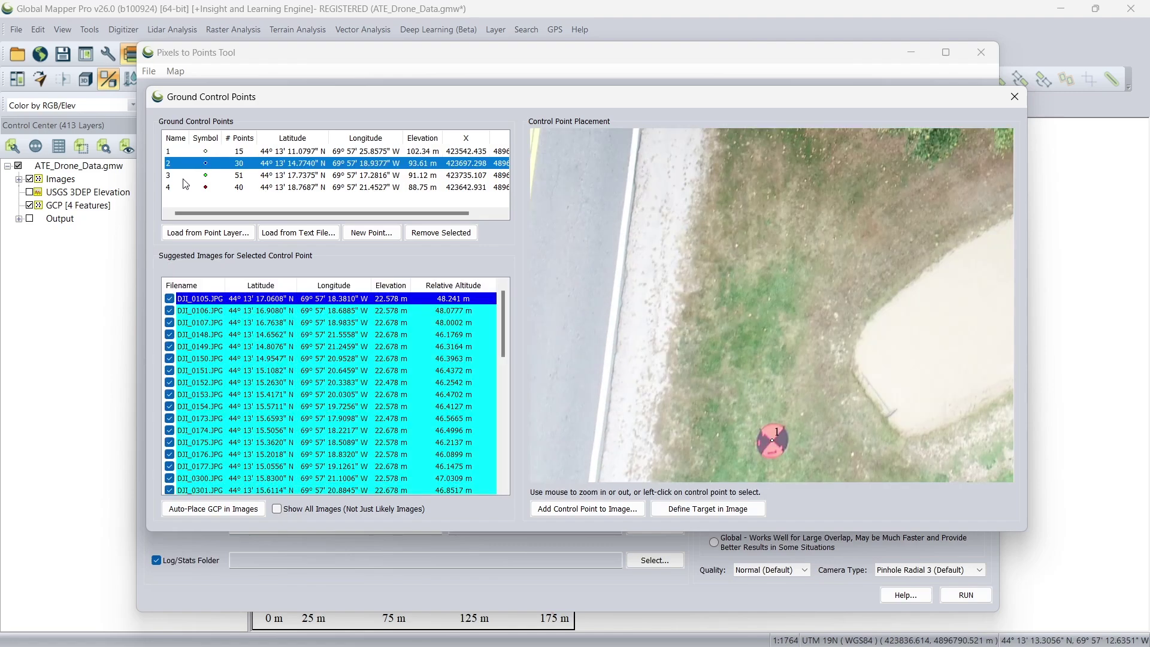
click(193, 187)
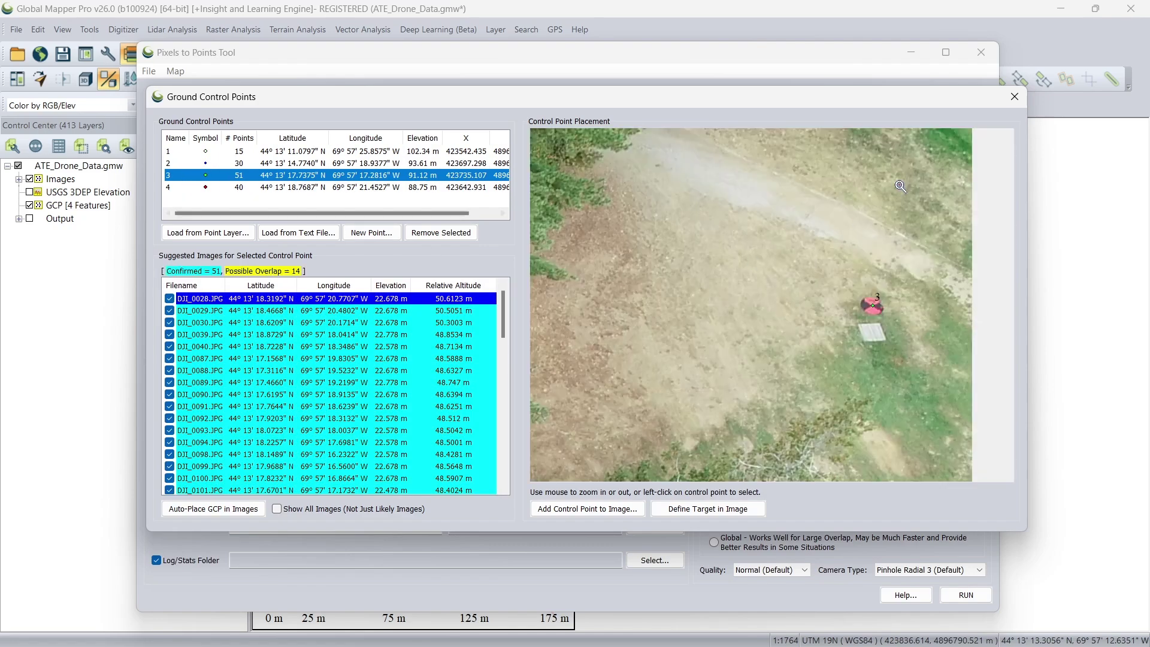
click(1015, 96)
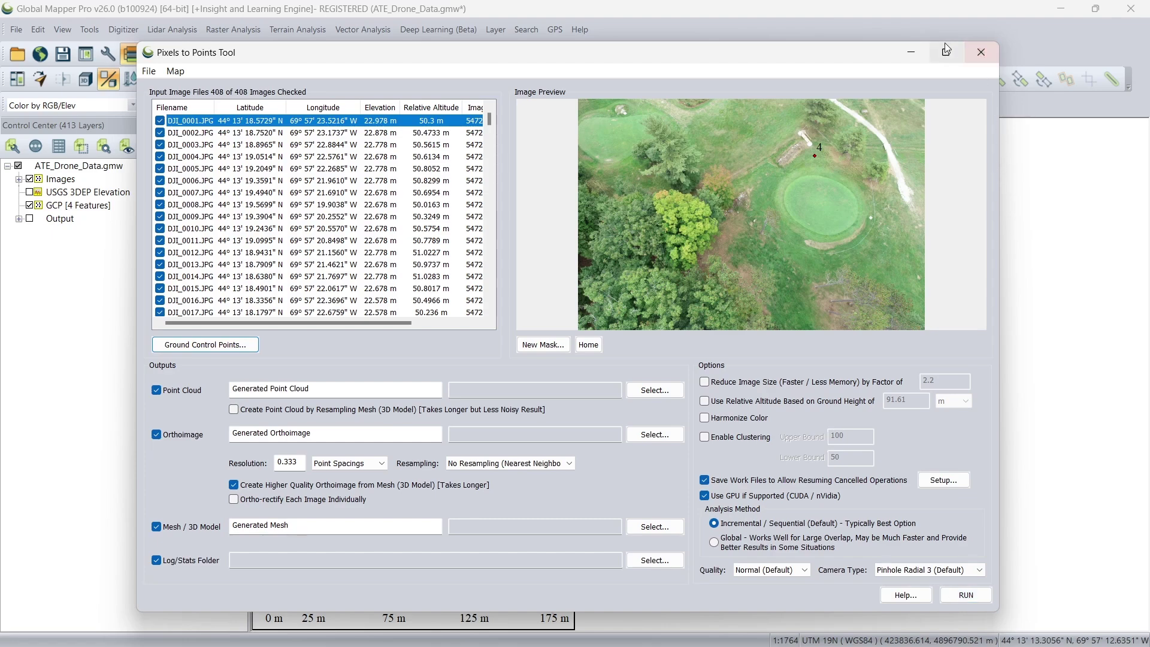
- Turn on the Output layers and hide the Images and GCP layers on the map
click(911, 53)
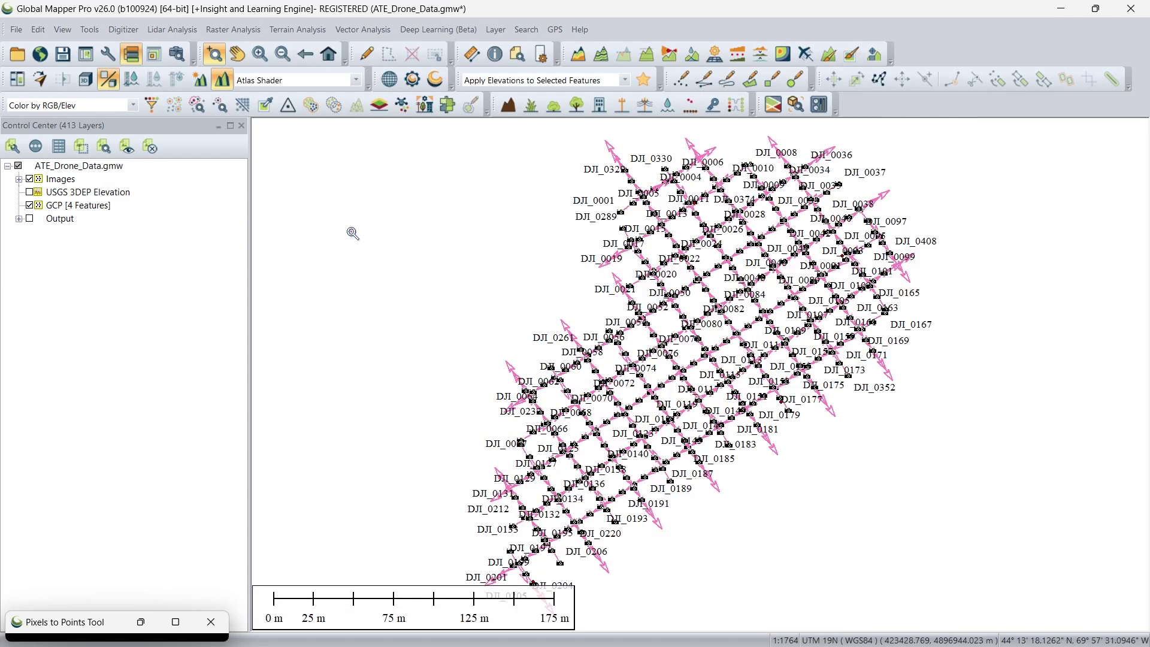
click(29, 219)
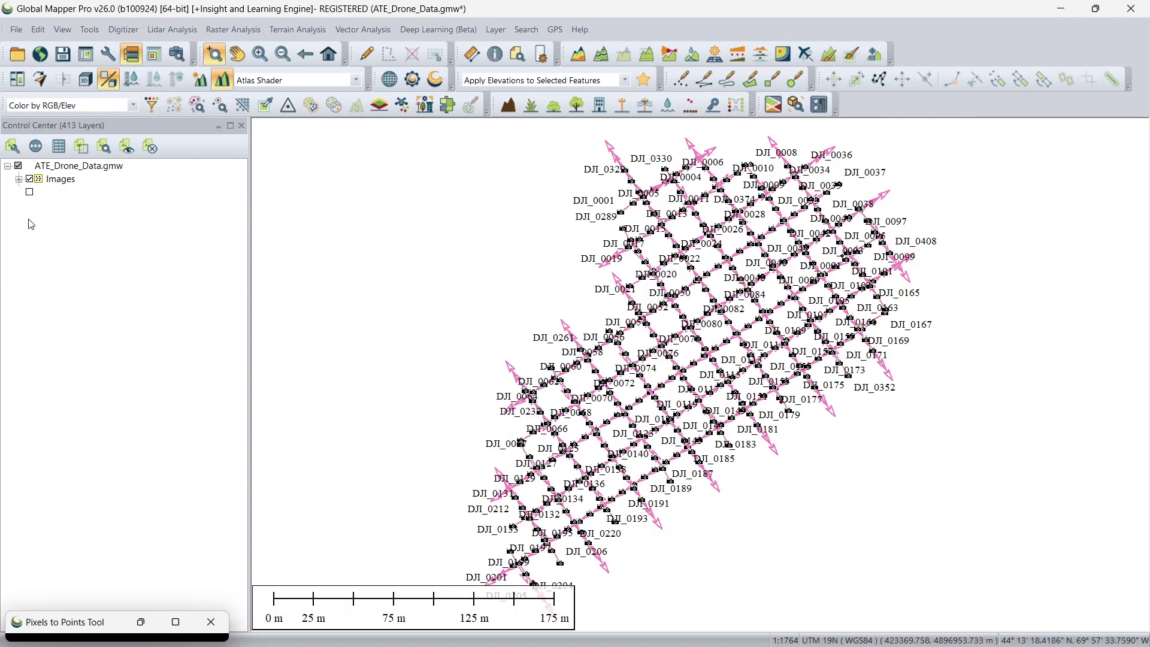
click(30, 180)
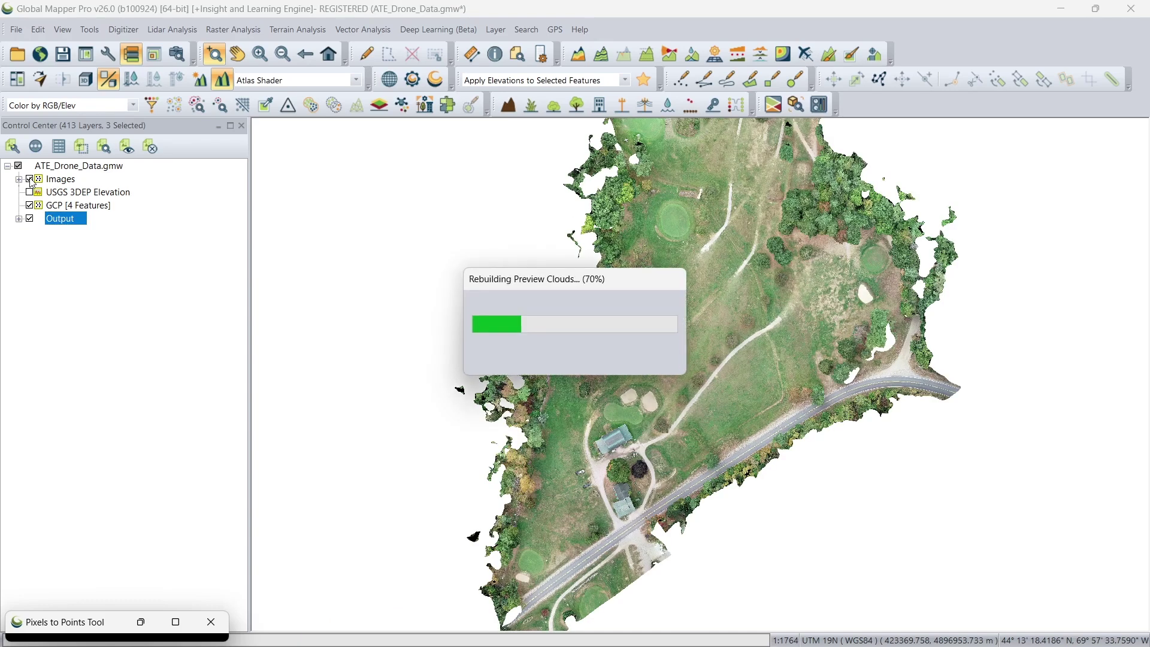
click(30, 179)
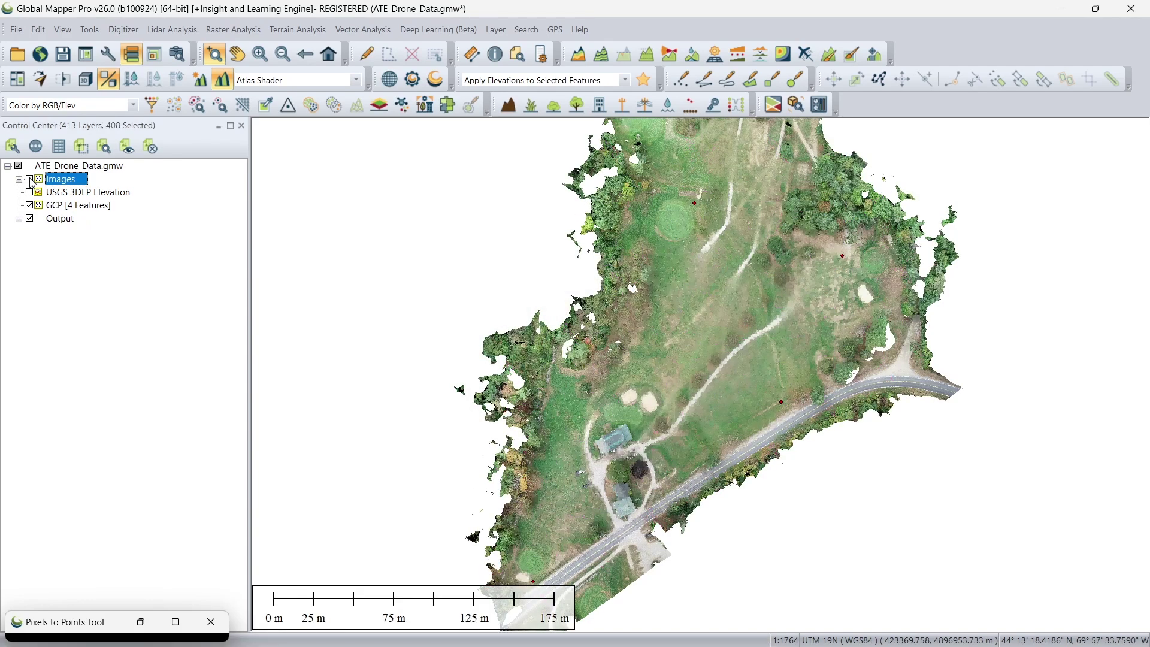
click(29, 206)
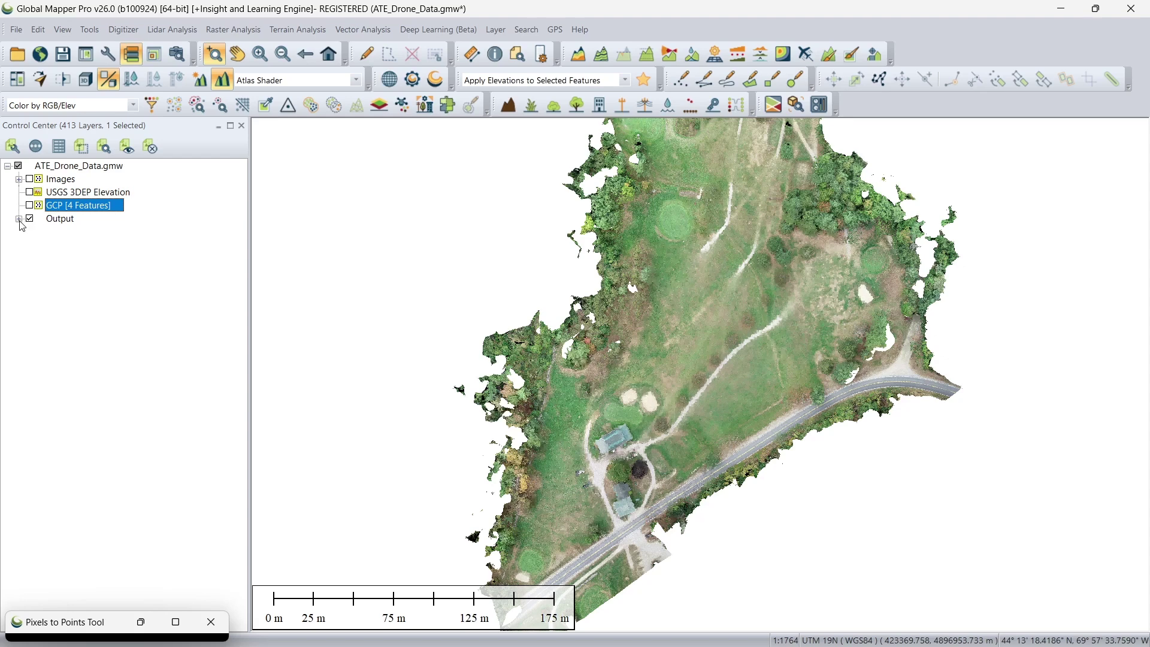
- Hide the generated point cloud and mesh, zoom into the green with two sand bunkers
click(19, 219)
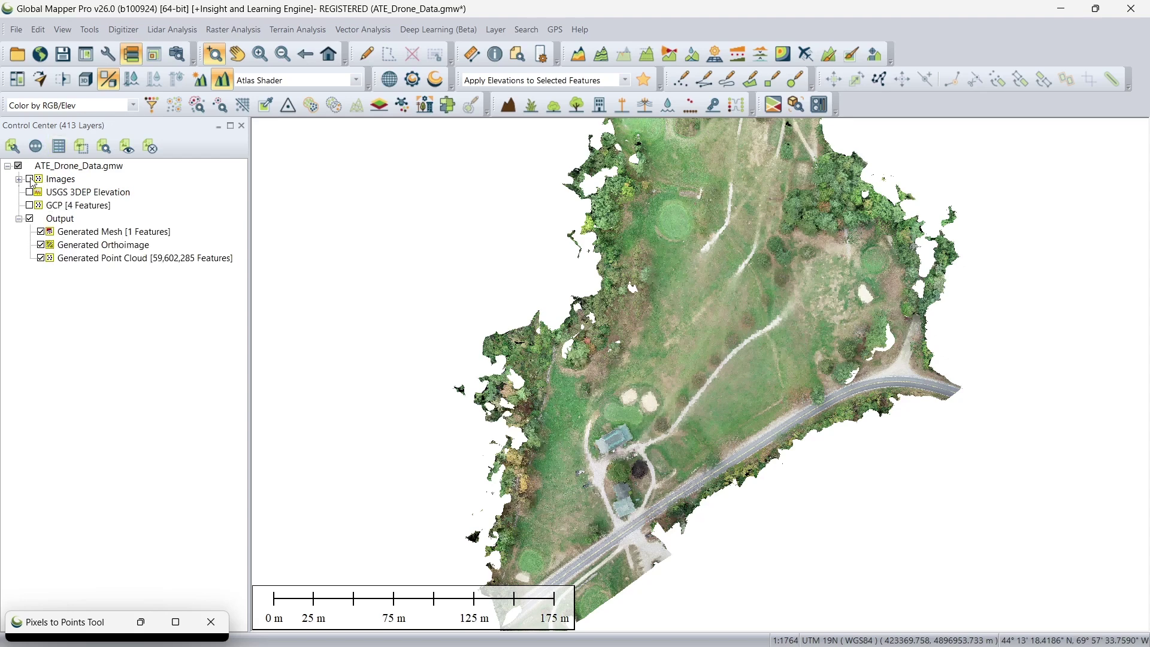
click(41, 258)
click(42, 232)
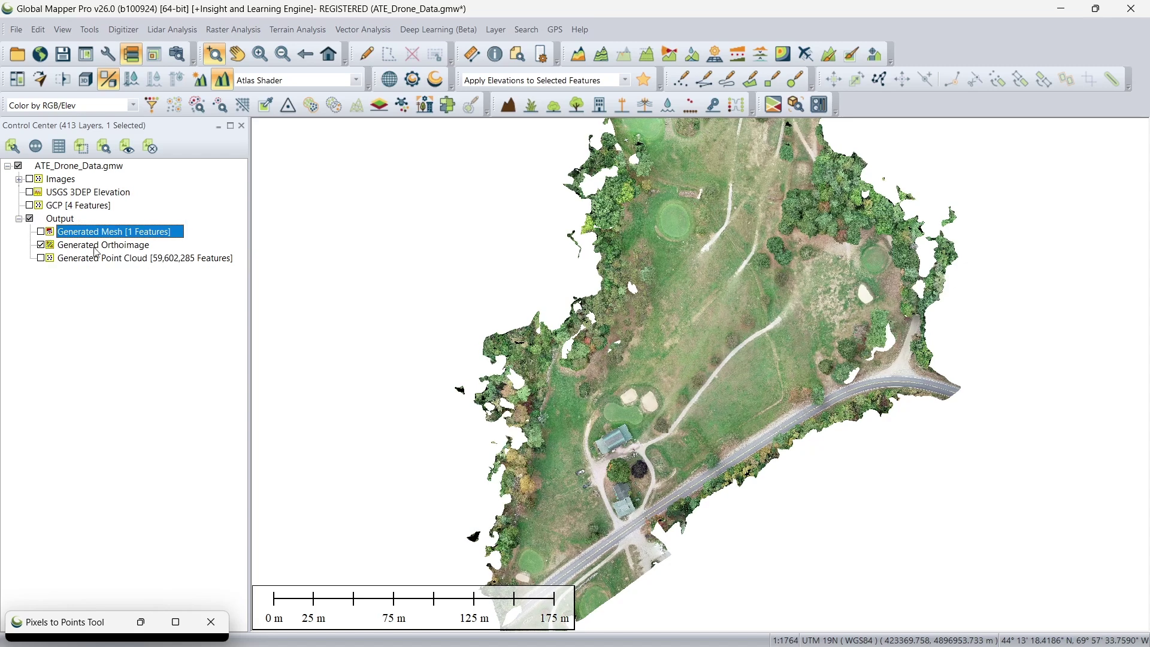
drag(453, 362, 604, 443)
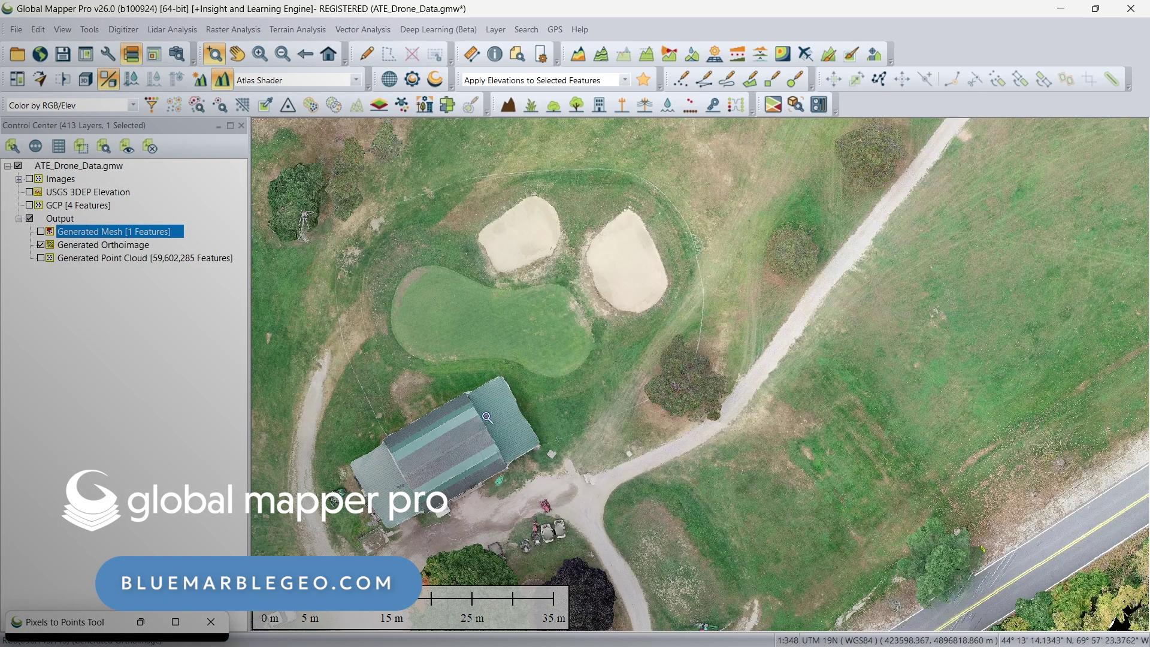
click(40, 244)
- Show the Generated Mesh layer and view it in the 3D Viewer
click(41, 231)
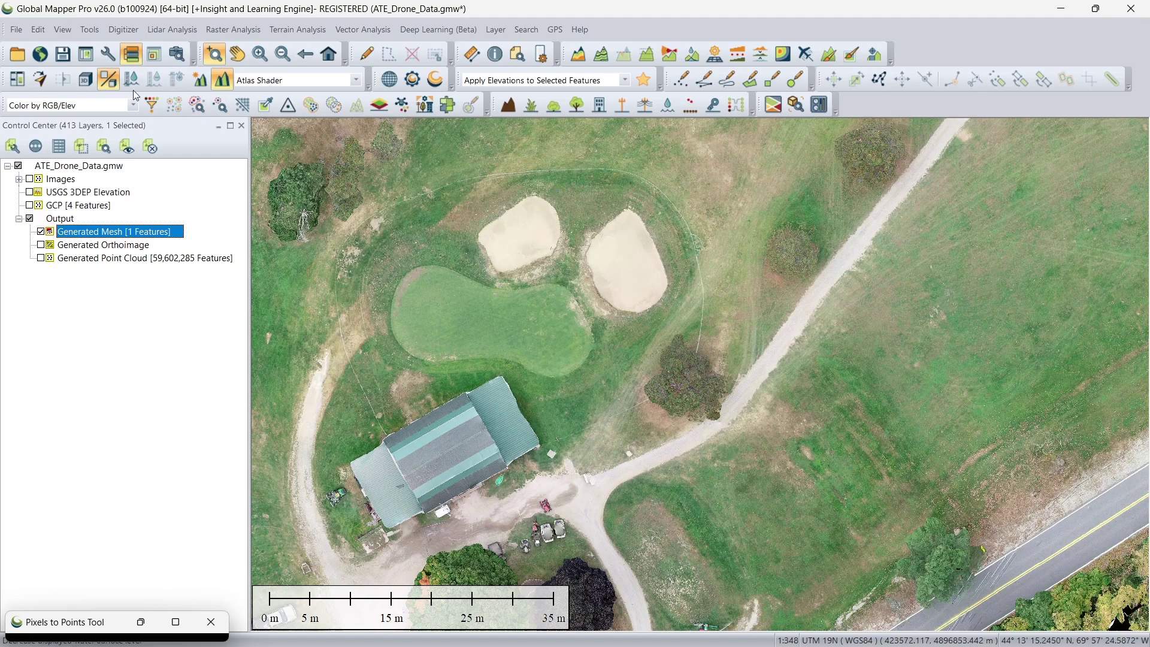
click(86, 79)
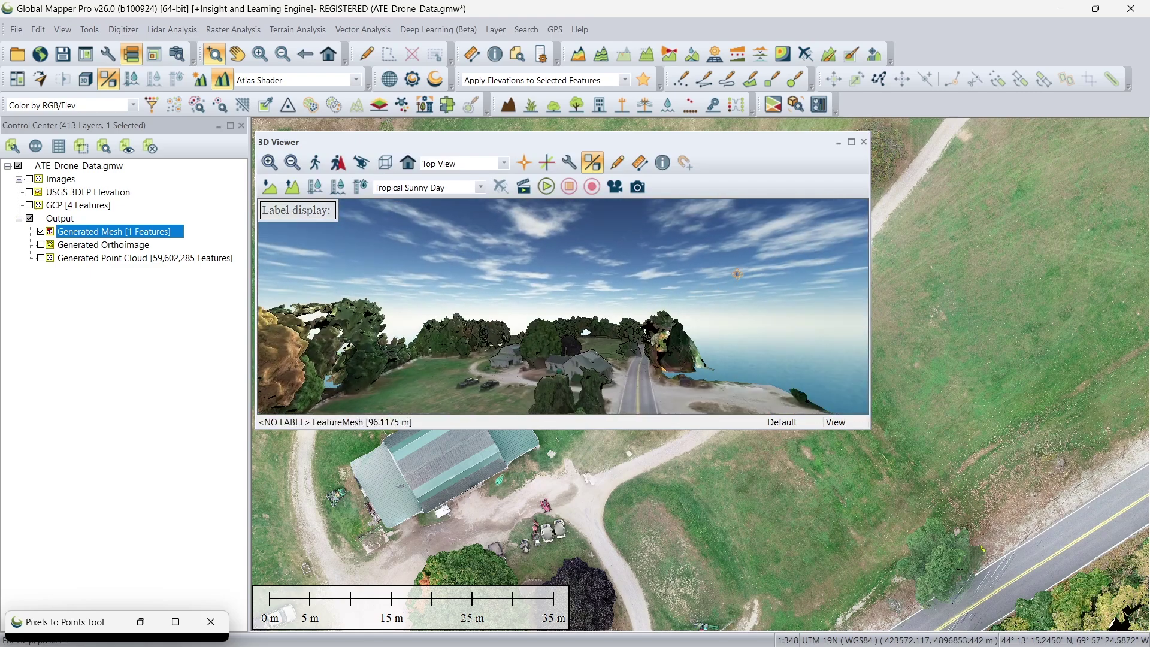
- Show the Generated Point Cloud layer and hide the Generated Mesh layer
click(40, 258)
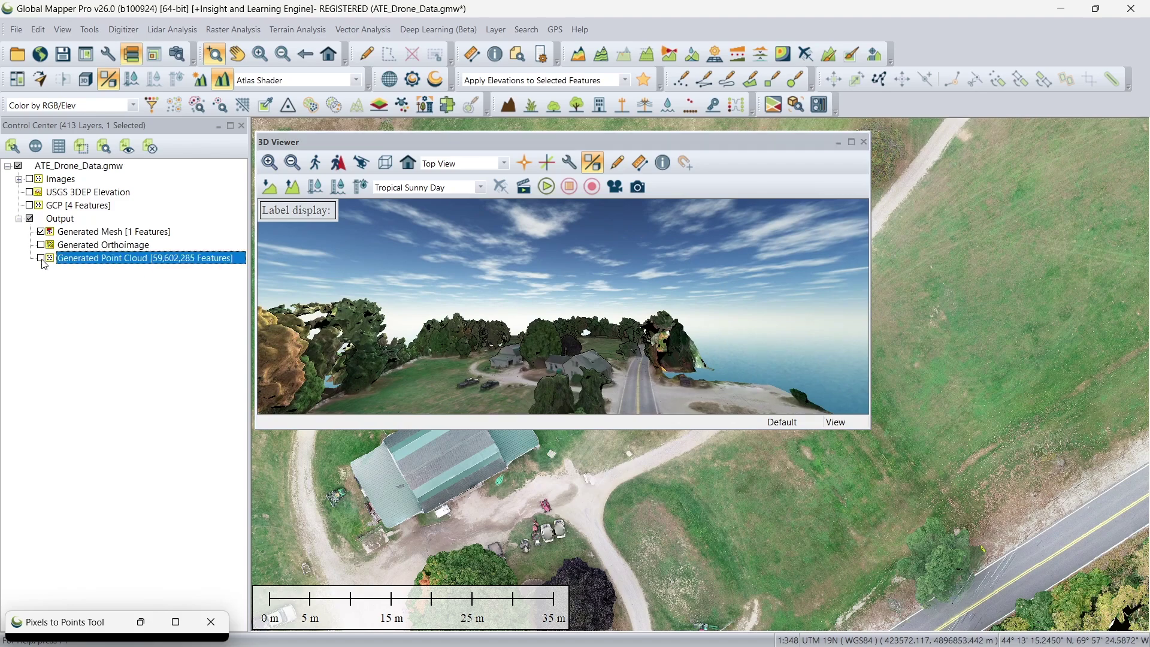
click(41, 232)
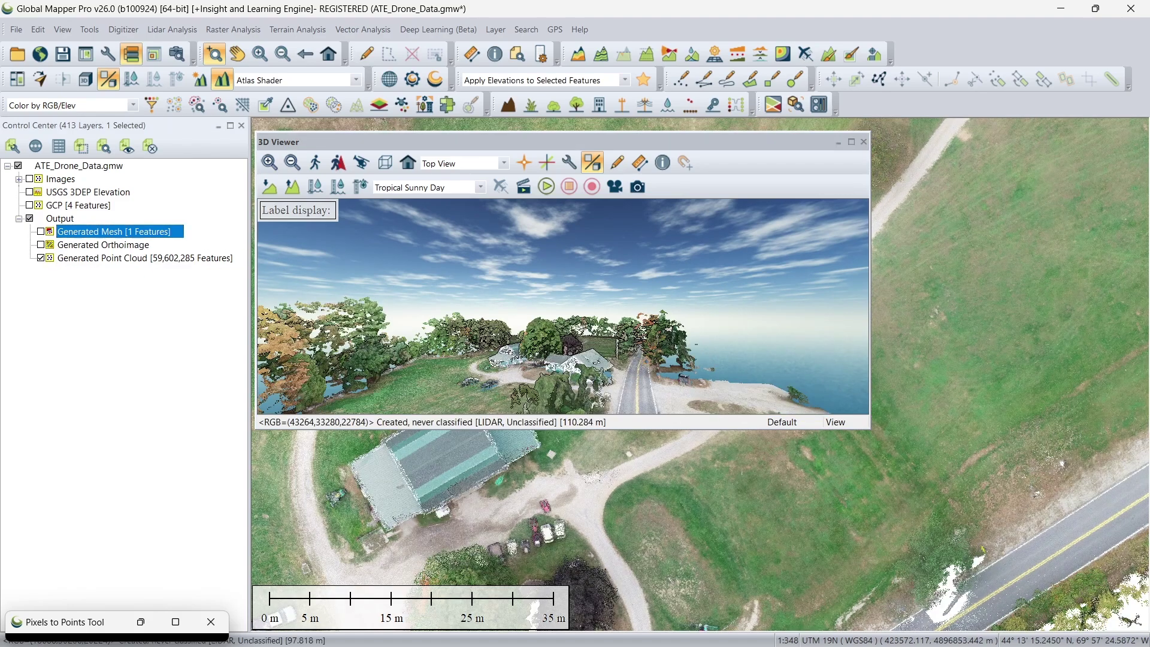